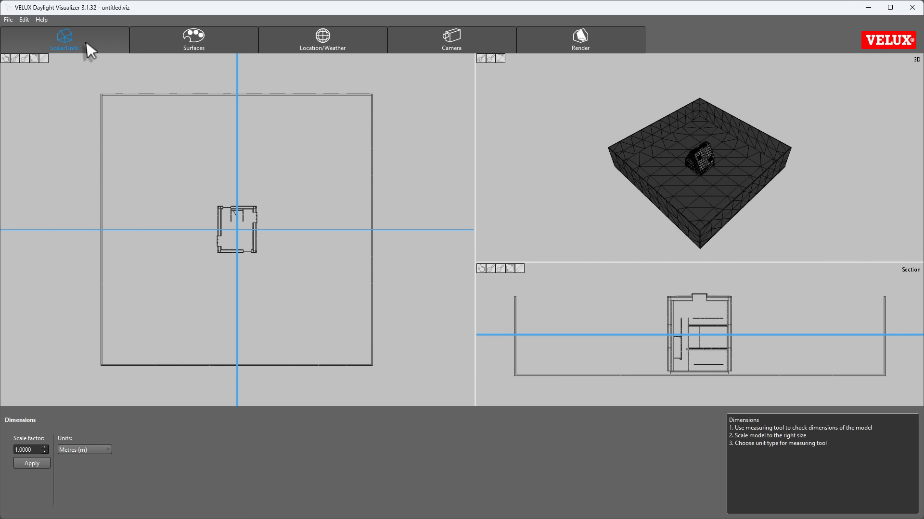
Step: Section the house along the plan's horizontal cut line and lower the plan's cut height to the ground floor
{"action": "scroll", "coordinate": [239, 218], "scroll_direction": "up", "scroll_amount": 2}
{"action": "scroll", "coordinate": [240, 217], "scroll_direction": "up", "scroll_amount": 2}
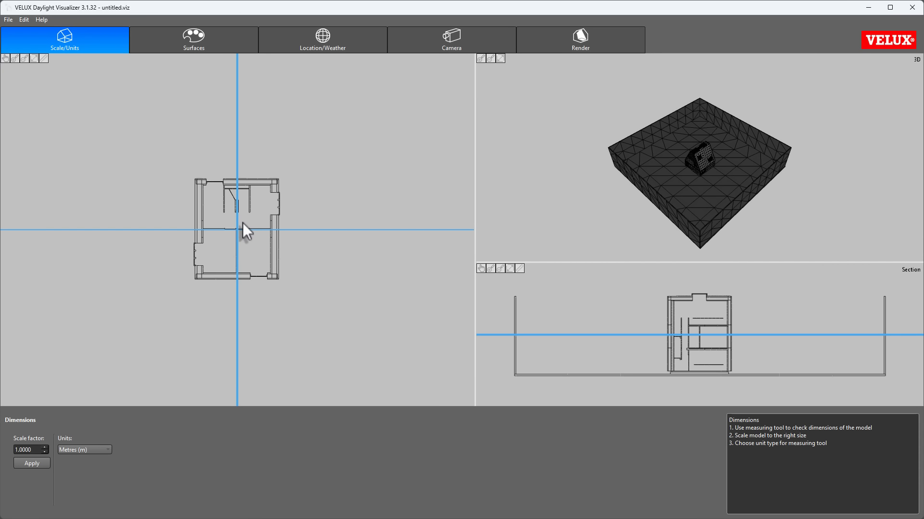
{"action": "mouse_move", "coordinate": [660, 165]}
{"action": "left_mouse_down"}
{"action": "mouse_move", "coordinate": [691, 160]}
{"action": "mouse_move", "coordinate": [727, 132]}
{"action": "mouse_move", "coordinate": [676, 163]}
{"action": "left_mouse_up"}
{"action": "scroll", "coordinate": [677, 163], "scroll_direction": "up", "scroll_amount": 3}
{"action": "scroll", "coordinate": [738, 339], "scroll_direction": "up", "scroll_amount": 2}
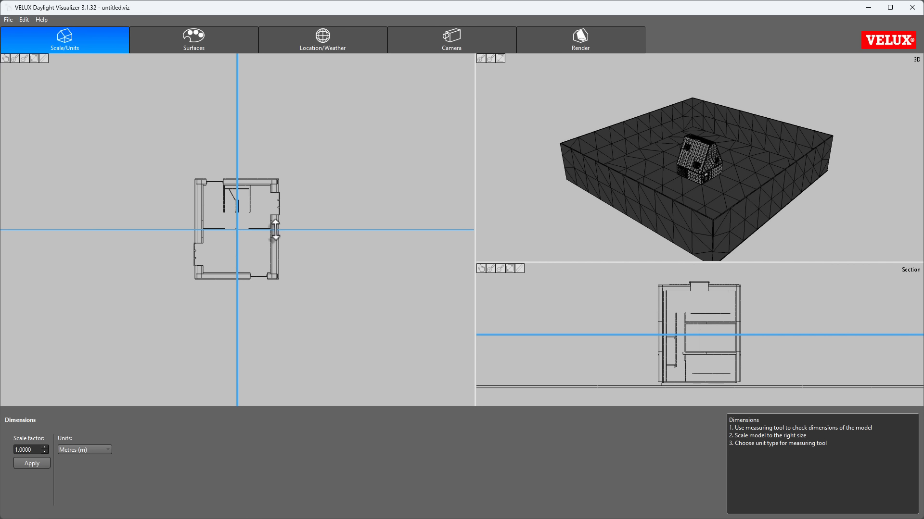
{"action": "left_click_drag", "start_coordinate": [277, 230], "coordinate": [278, 230]}
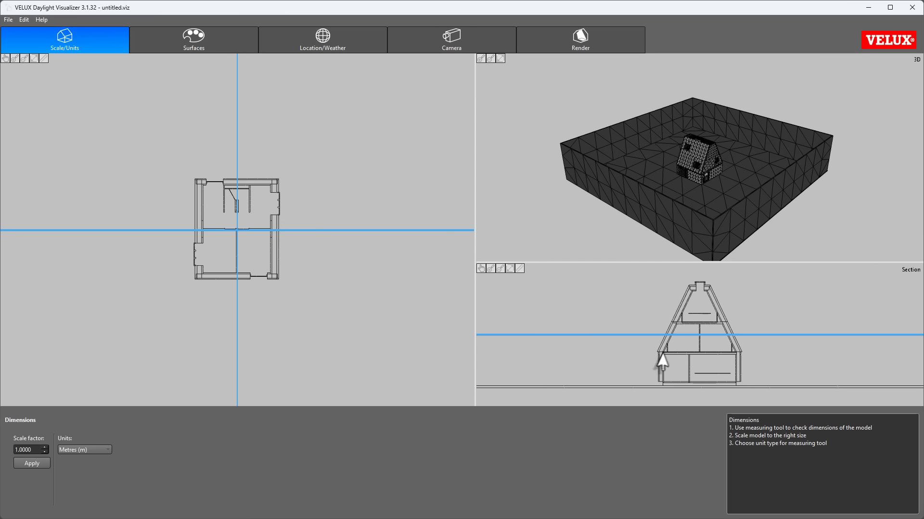
{"action": "left_click_drag", "start_coordinate": [682, 334], "coordinate": [681, 374]}
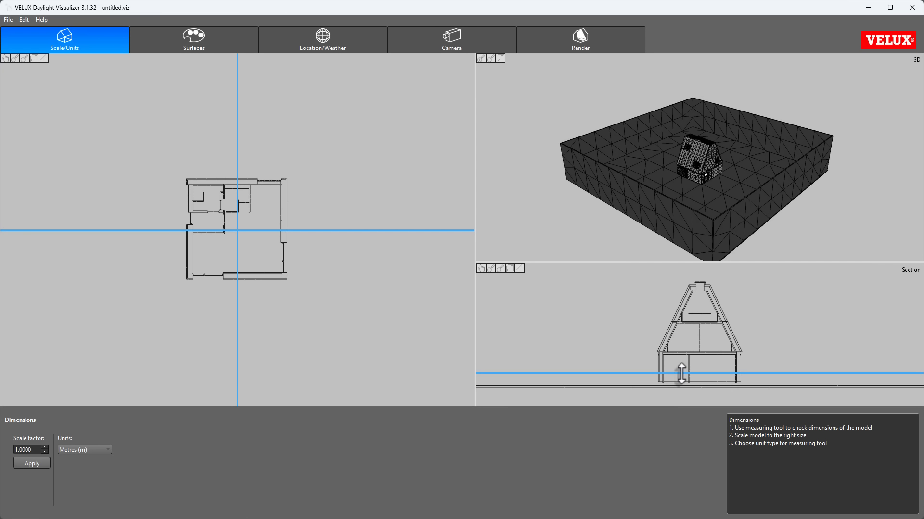
Step: Examine the house exterior in the 3D view and the full extent of the model in the plan view
{"action": "left_click_drag", "start_coordinate": [666, 197], "coordinate": [741, 213]}
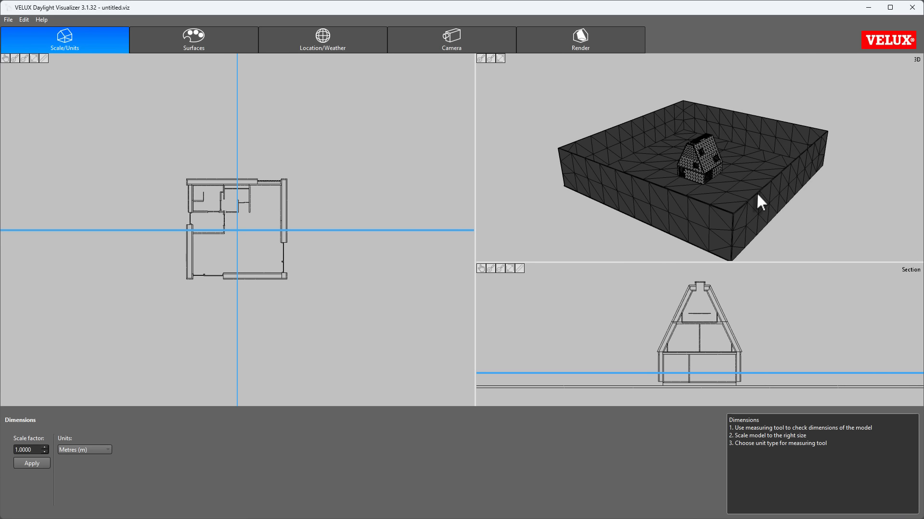
{"action": "scroll", "coordinate": [697, 162], "scroll_direction": "up", "scroll_amount": 10}
{"action": "left_click_drag", "start_coordinate": [695, 163], "coordinate": [757, 164]}
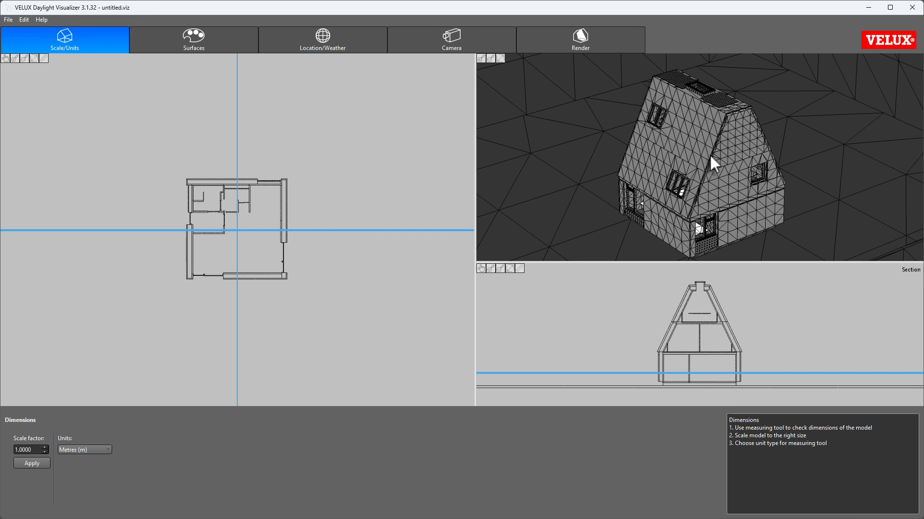
{"action": "left_click", "coordinate": [43, 58]}
{"action": "left_click_drag", "start_coordinate": [287, 176], "coordinate": [287, 176]}
{"action": "left_click", "coordinate": [33, 59]}
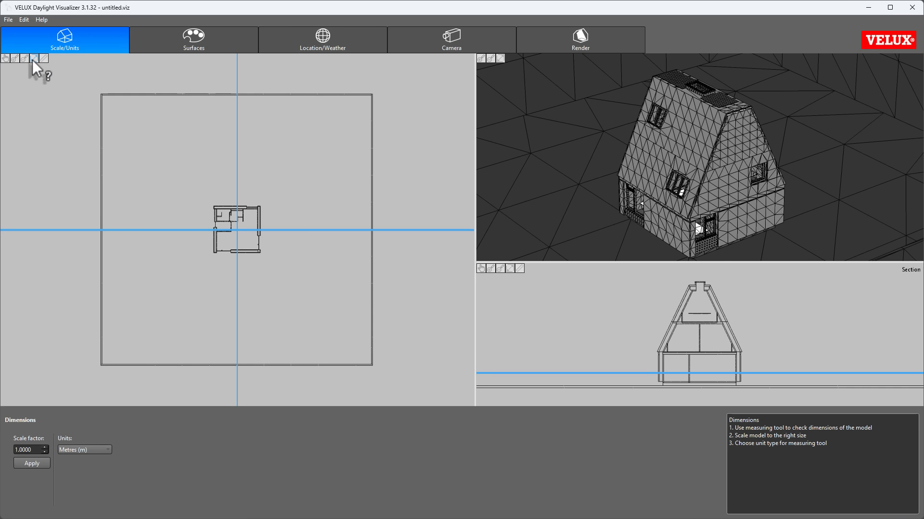
{"action": "left_click", "coordinate": [25, 59]}
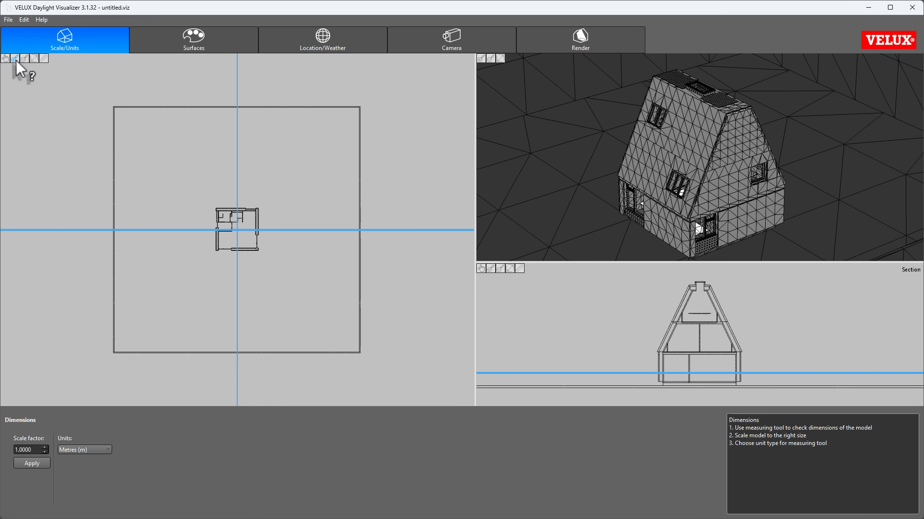
{"action": "left_click", "coordinate": [15, 60]}
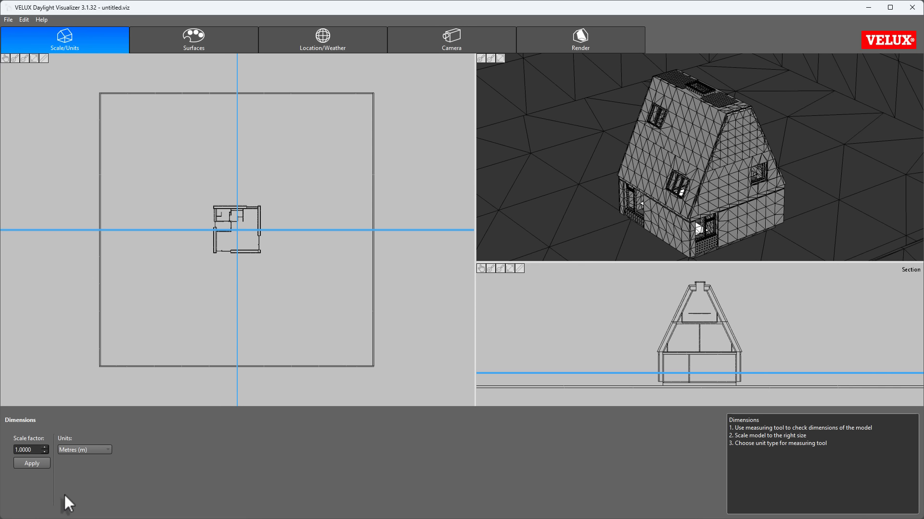
{"action": "left_click", "coordinate": [104, 450]}
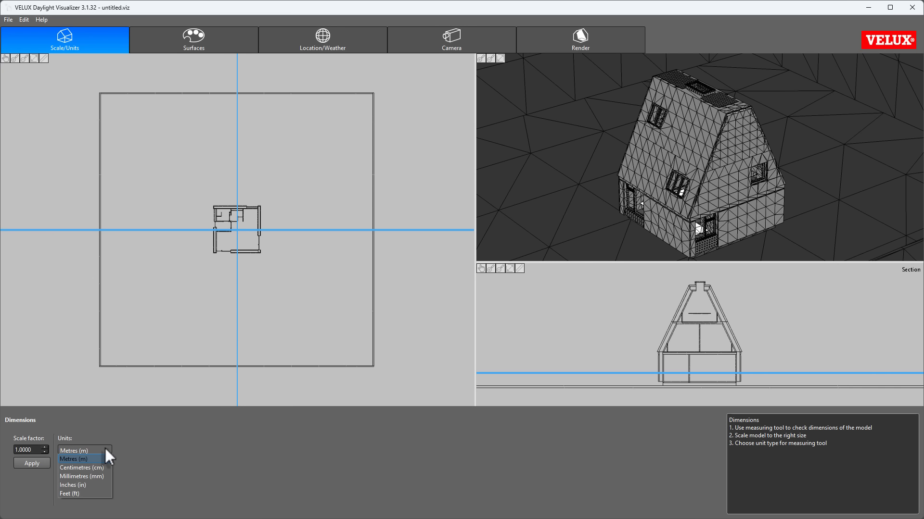
{"action": "left_click", "coordinate": [105, 449]}
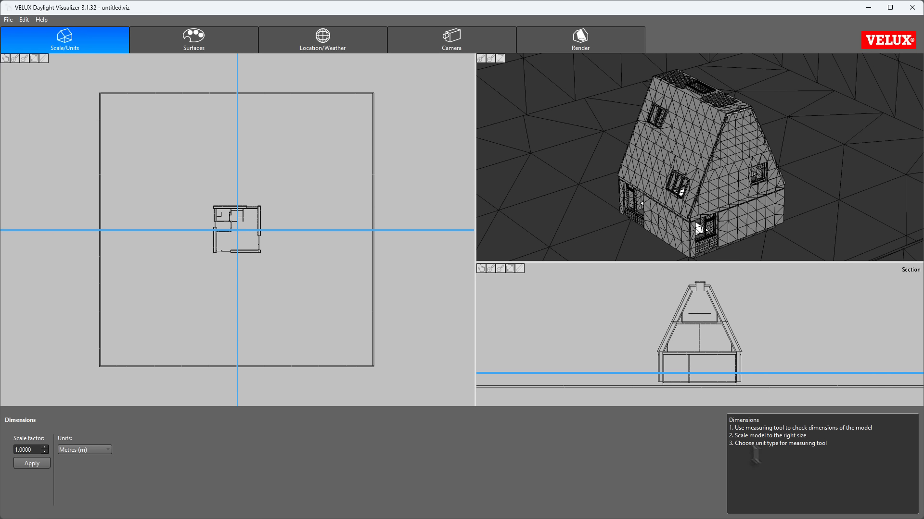
{"action": "scroll", "coordinate": [416, 288], "scroll_direction": "up", "scroll_amount": 2}
{"action": "scroll", "coordinate": [415, 289], "scroll_direction": "down", "scroll_amount": 4}
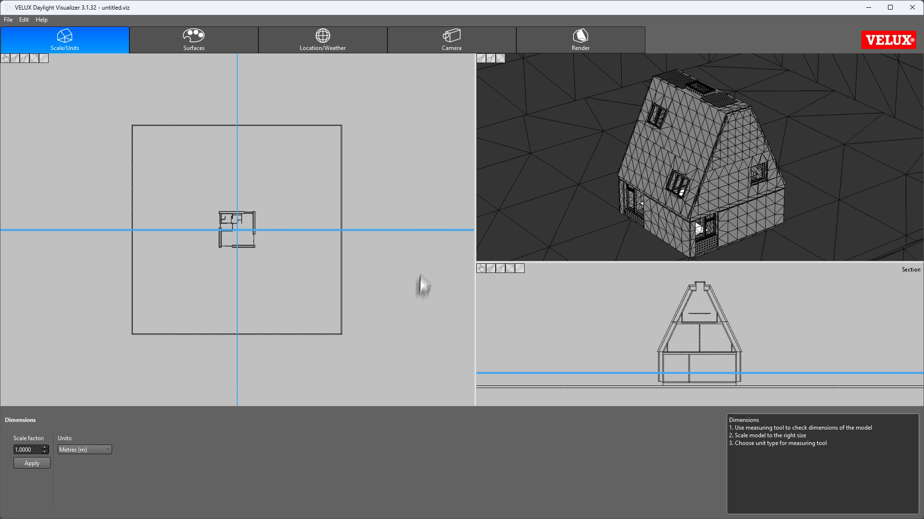
{"action": "mouse_move", "coordinate": [398, 170]}
{"action": "middle_mouse_down"}
{"action": "mouse_move", "coordinate": [253, 292]}
{"action": "mouse_move", "coordinate": [415, 176]}
{"action": "middle_mouse_up"}
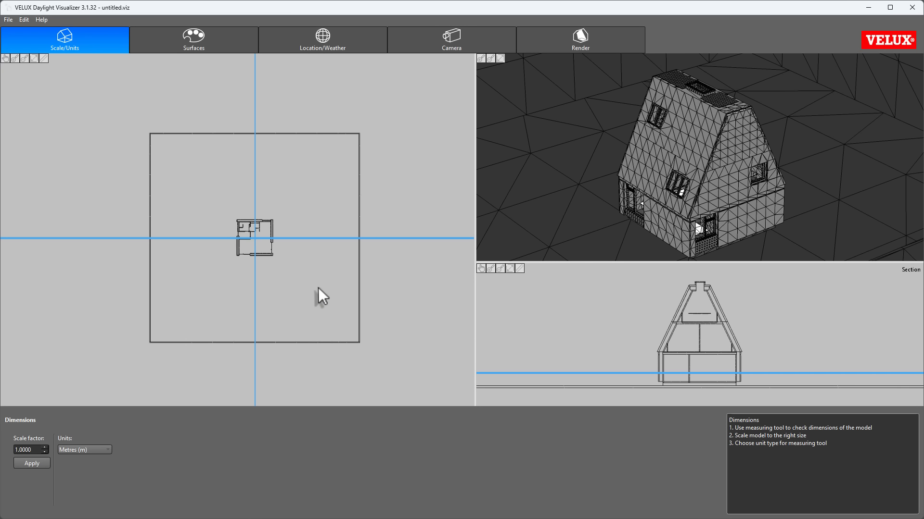
{"action": "scroll", "coordinate": [318, 288], "scroll_direction": "up", "scroll_amount": 3}
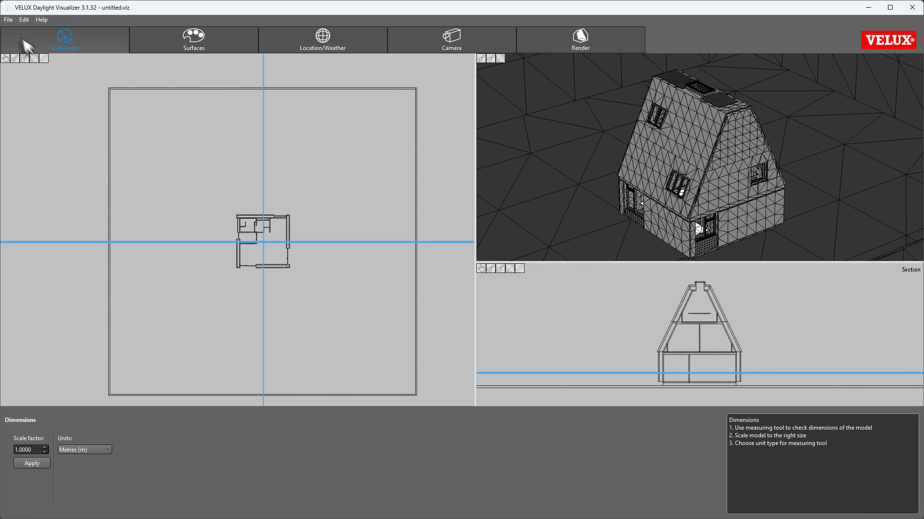
{"action": "left_click", "coordinate": [9, 19]}
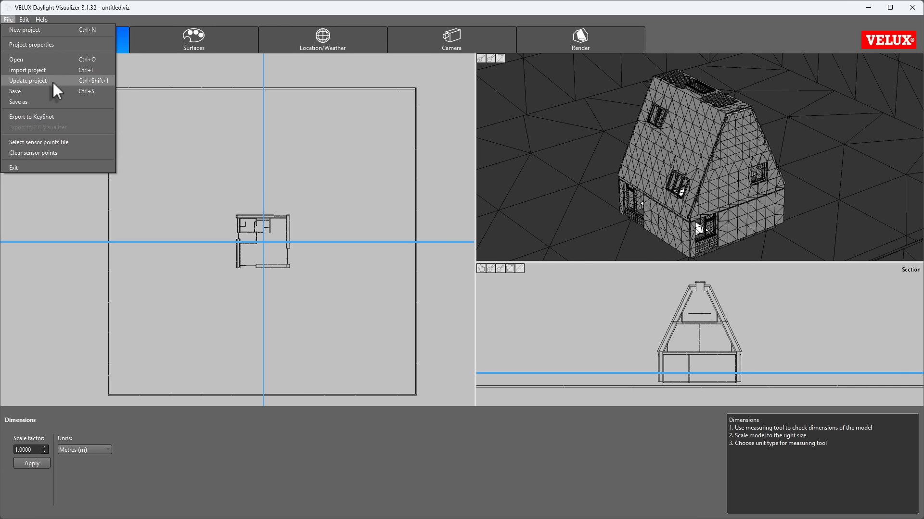
{"action": "left_click", "coordinate": [238, 11]}
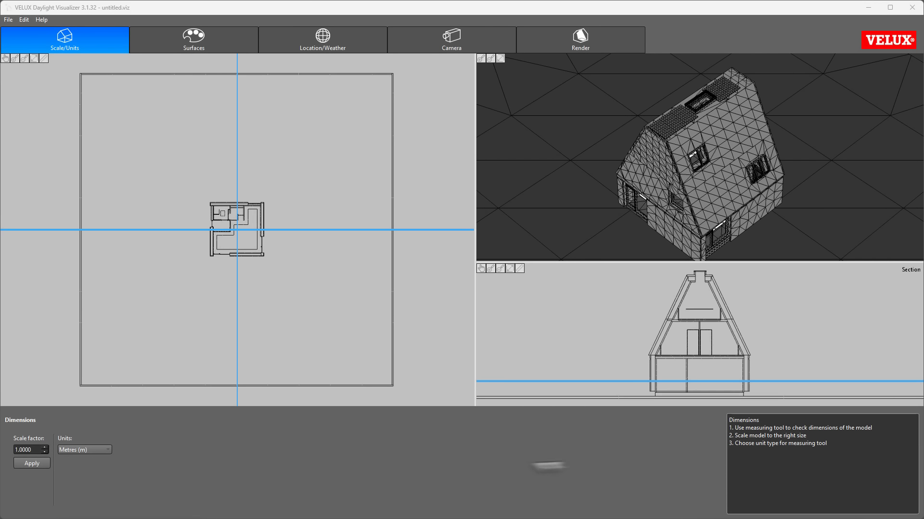
Step: Measure the overall width of the house along its upper wall in the plan view
{"action": "left_click", "coordinate": [44, 58]}
{"action": "scroll", "coordinate": [169, 165], "scroll_direction": "up", "scroll_amount": 4}
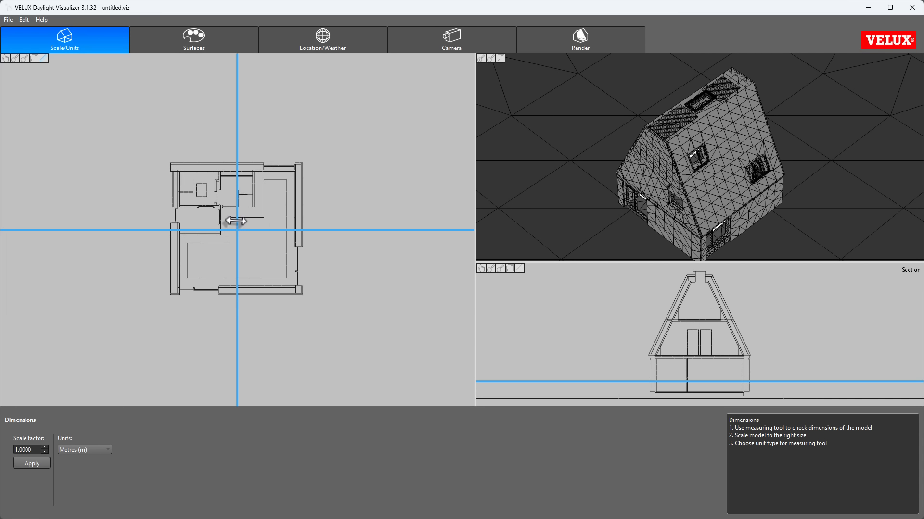
{"action": "left_click", "coordinate": [173, 158]}
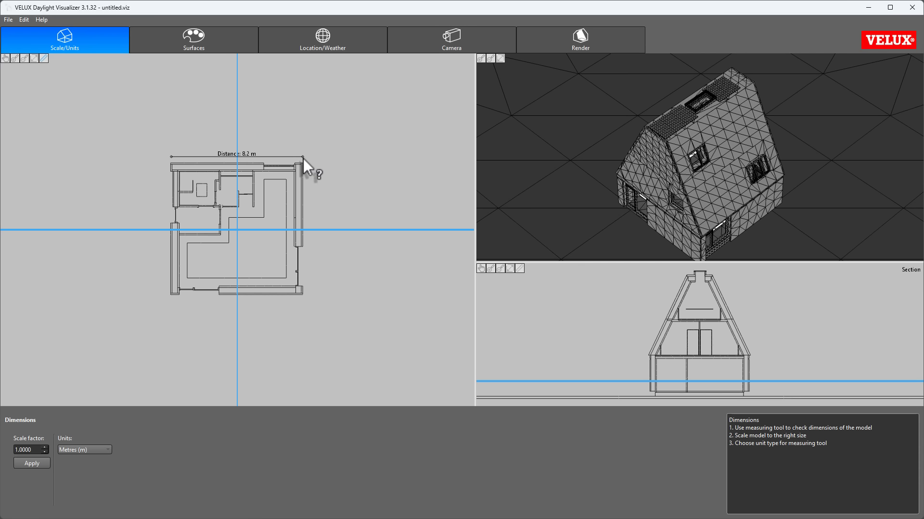
{"action": "left_click", "coordinate": [303, 158]}
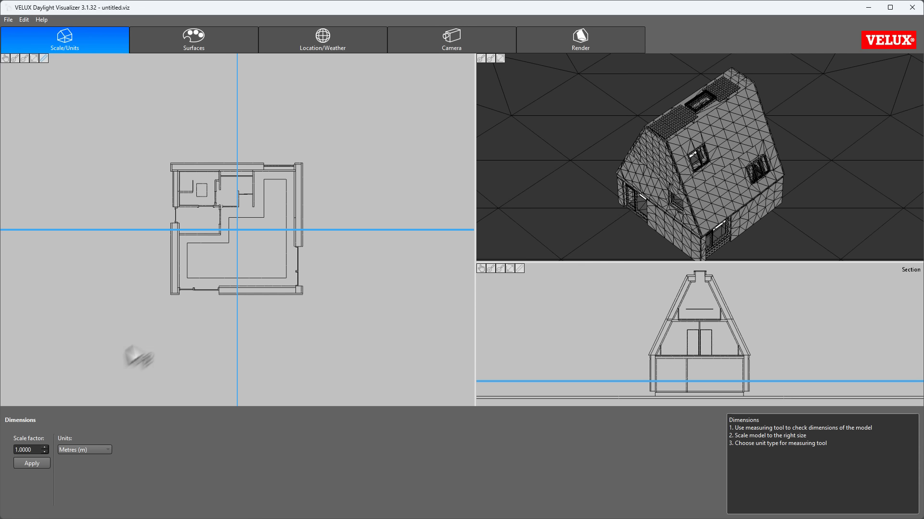
Step: Scale the model by a factor of 1000
{"action": "left_click_drag", "start_coordinate": [37, 451], "coordinate": [1, 447]}
{"action": "type", "text": "100"}
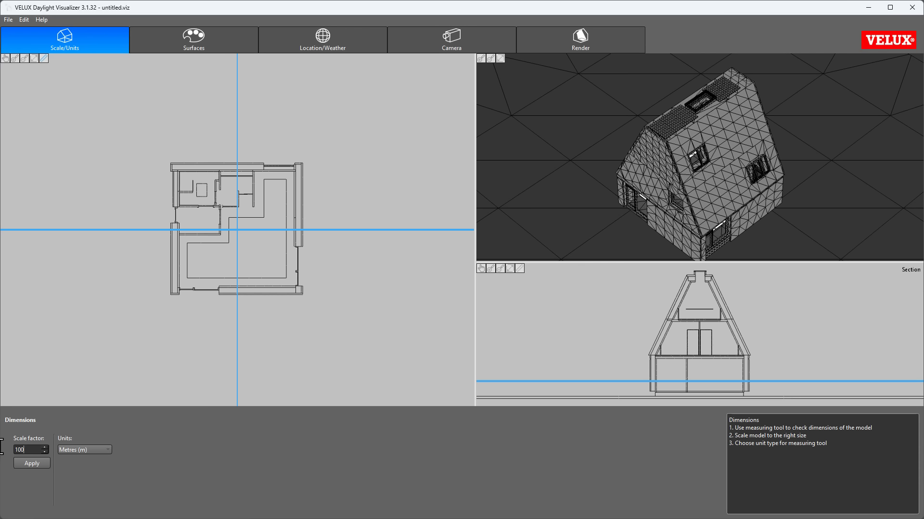
{"action": "type", "text": "0"}
{"action": "left_click", "coordinate": [32, 463]}
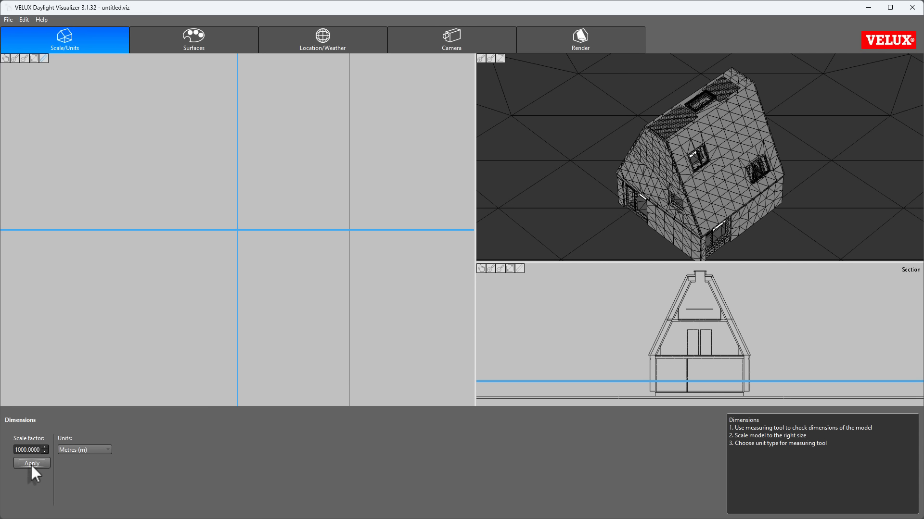
Step: Lower the plan cut to the ground floor of the enlarged model and measure the house's overall width
{"action": "left_click", "coordinate": [34, 59]}
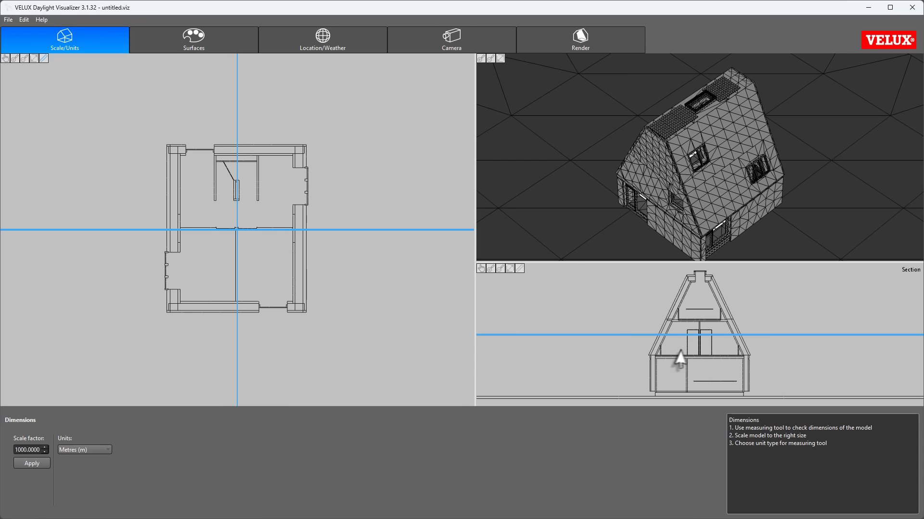
{"action": "left_click_drag", "start_coordinate": [684, 337], "coordinate": [682, 381]}
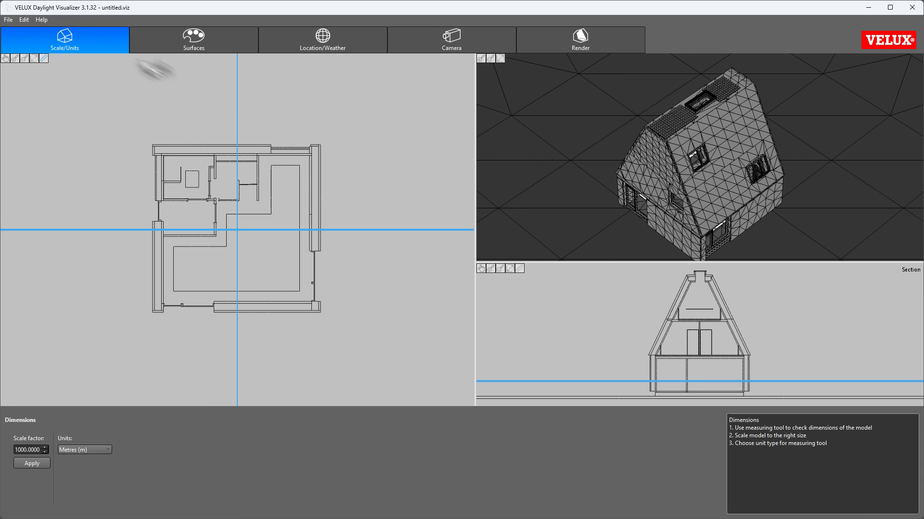
{"action": "mouse_move", "coordinate": [153, 135]}
{"action": "left_mouse_down"}
{"action": "mouse_move", "coordinate": [320, 163]}
{"action": "mouse_move", "coordinate": [322, 142]}
{"action": "left_mouse_up"}
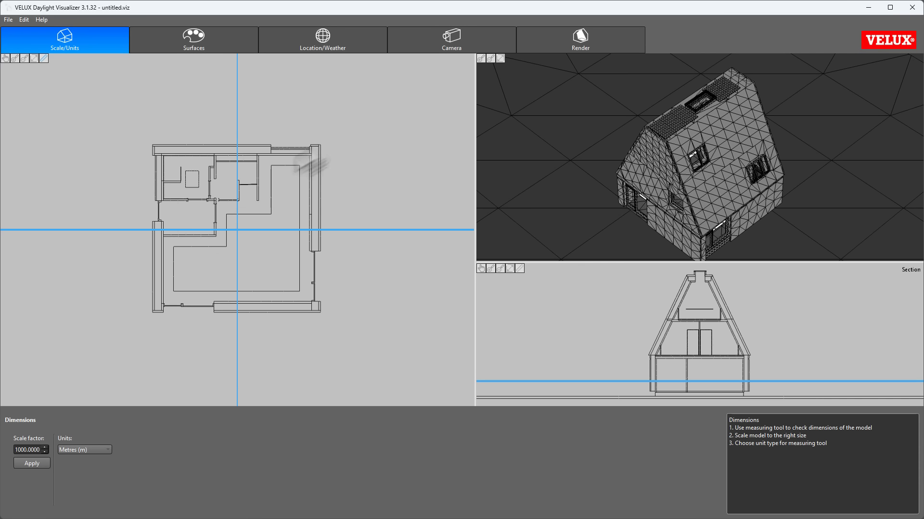
Step: Scale the model back down by a factor of 0.001
{"action": "double_click", "coordinate": [28, 450]}
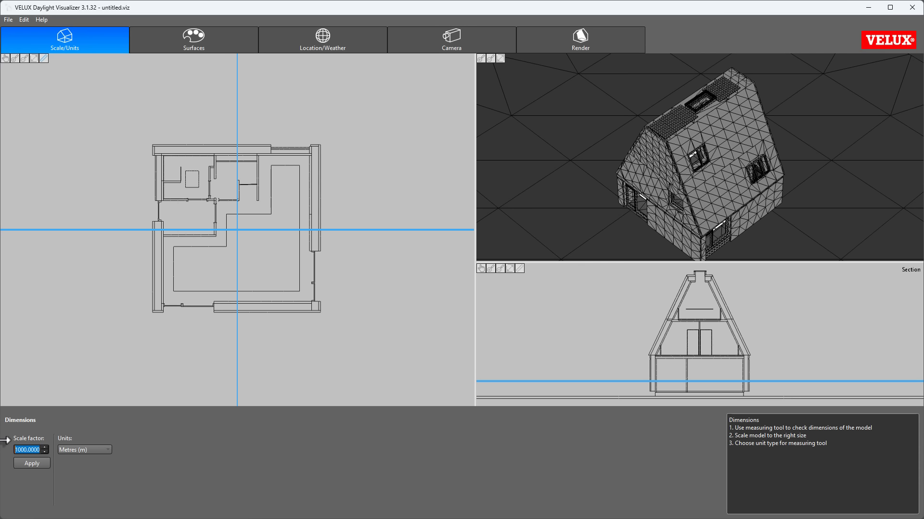
{"action": "type", "text": "0.001"}
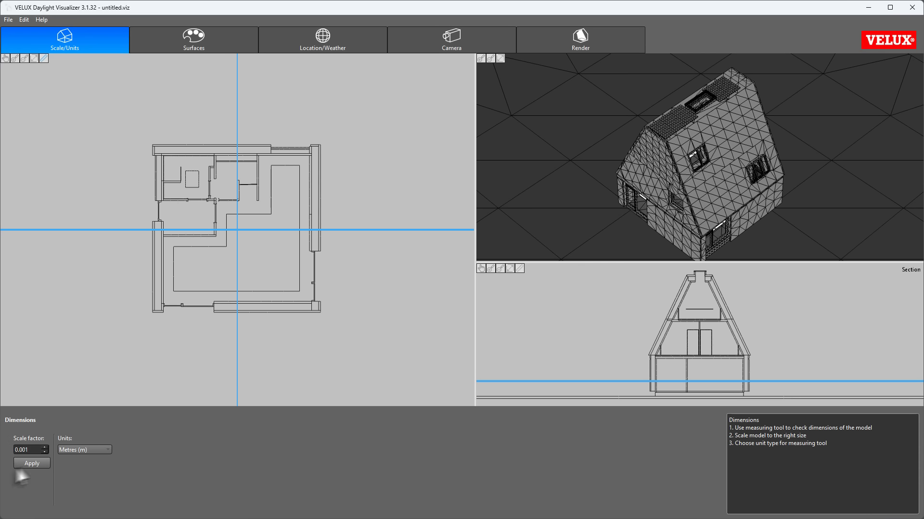
{"action": "left_click", "coordinate": [30, 463]}
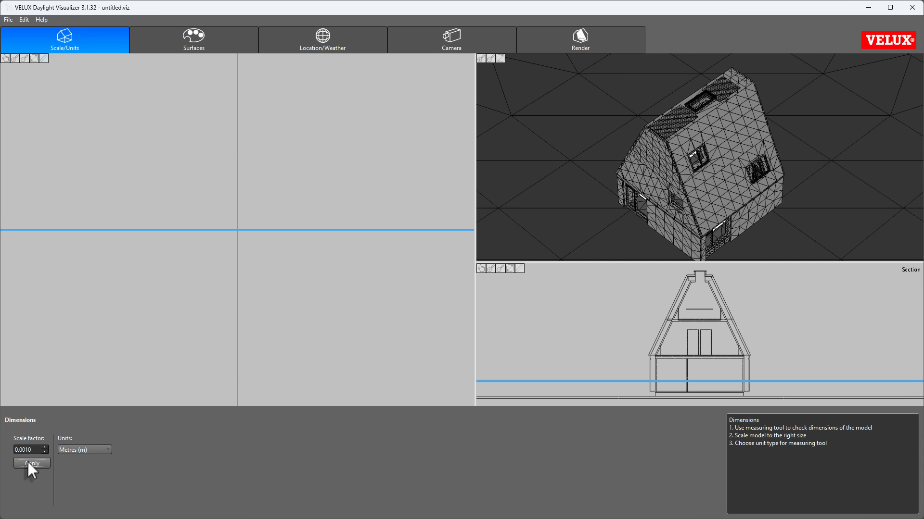
Step: Return the plan cut to the ground floor, remeasure the house's overall width and review the available measuring units
{"action": "left_click", "coordinate": [34, 59]}
{"action": "scroll", "coordinate": [233, 226], "scroll_direction": "up", "scroll_amount": 4}
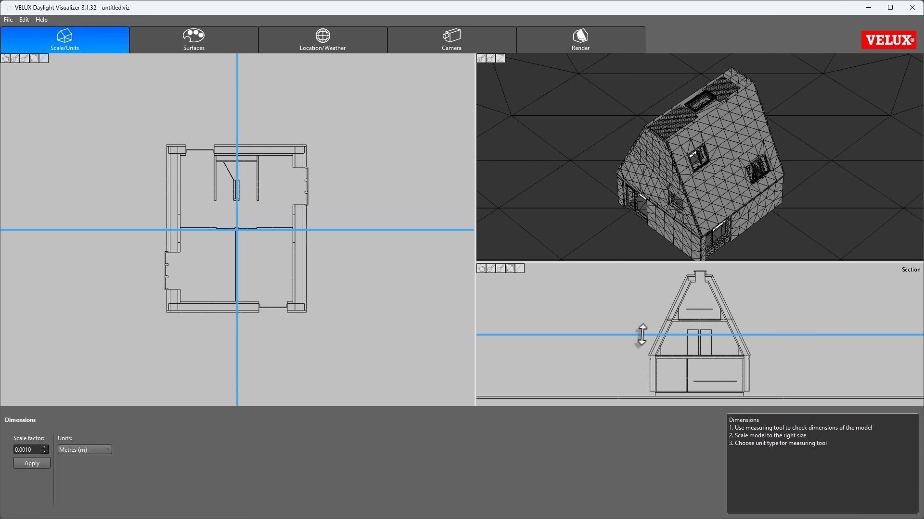
{"action": "left_click_drag", "start_coordinate": [635, 334], "coordinate": [642, 381]}
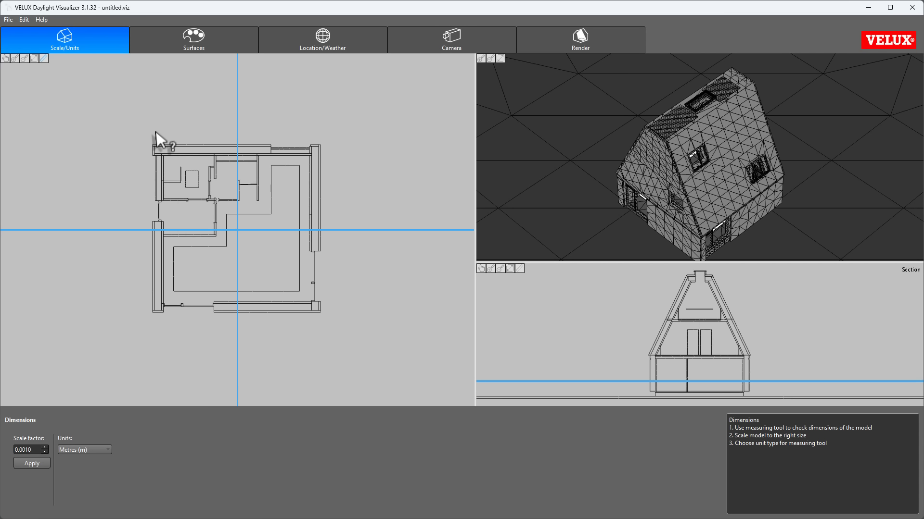
{"action": "left_click_drag", "start_coordinate": [155, 133], "coordinate": [320, 138]}
{"action": "left_click", "coordinate": [107, 449]}
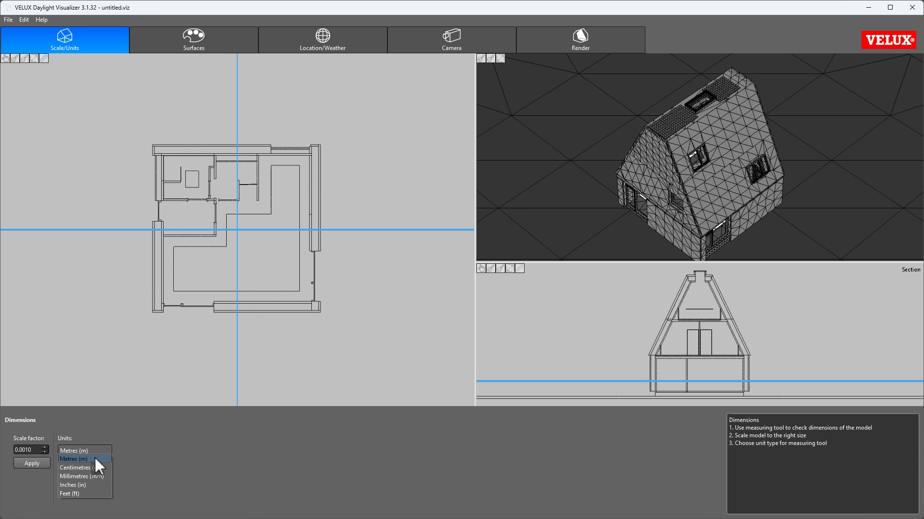
{"action": "left_click", "coordinate": [185, 446]}
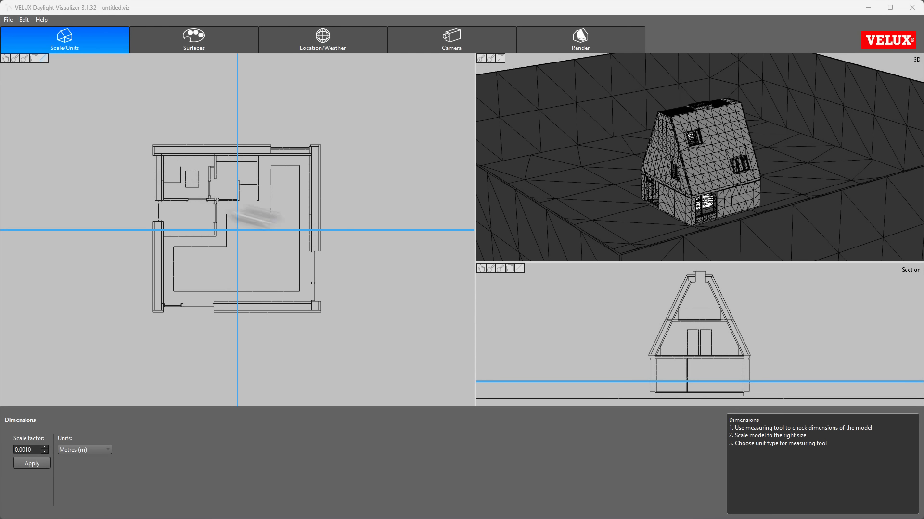
Step: Open the surface definitions, browse the model's elements and inspect the materials available for Dviz_wall
{"action": "left_click", "coordinate": [213, 41]}
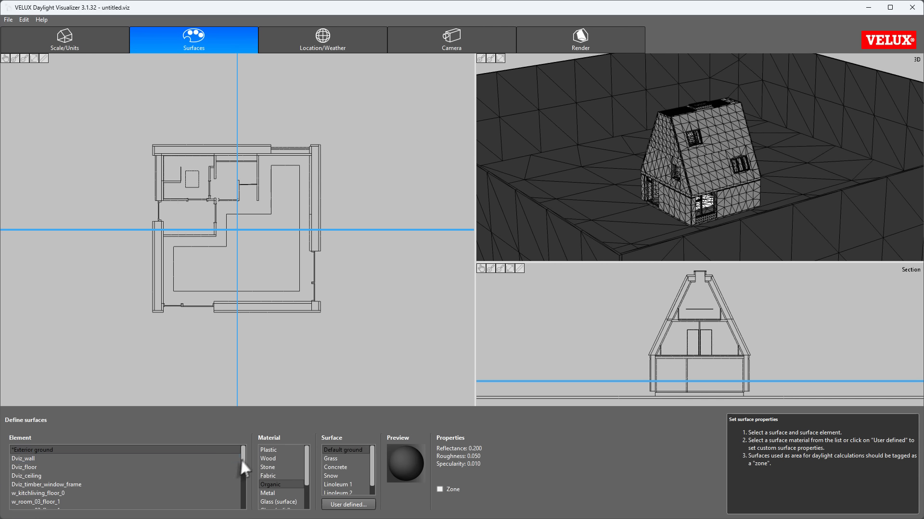
{"action": "mouse_move", "coordinate": [244, 457]}
{"action": "left_mouse_down"}
{"action": "mouse_move", "coordinate": [244, 495]}
{"action": "mouse_move", "coordinate": [247, 454]}
{"action": "left_mouse_up"}
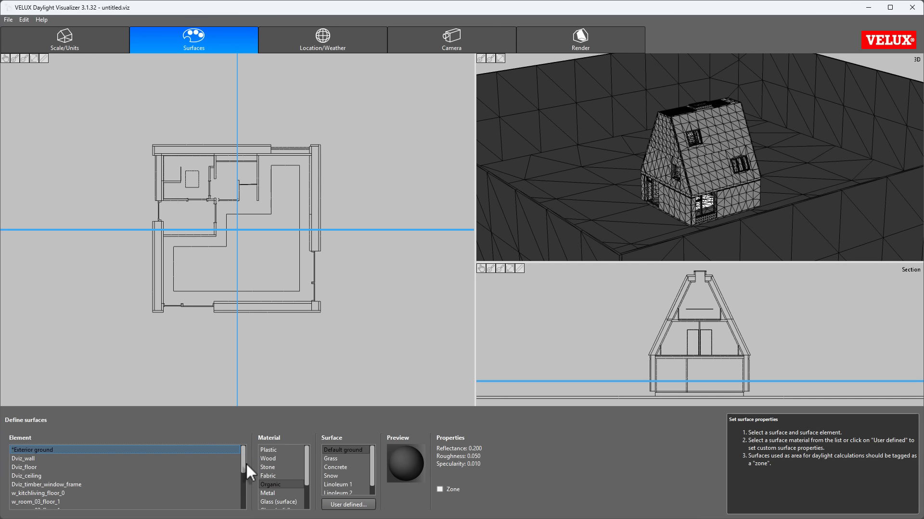
{"action": "left_click", "coordinate": [182, 457]}
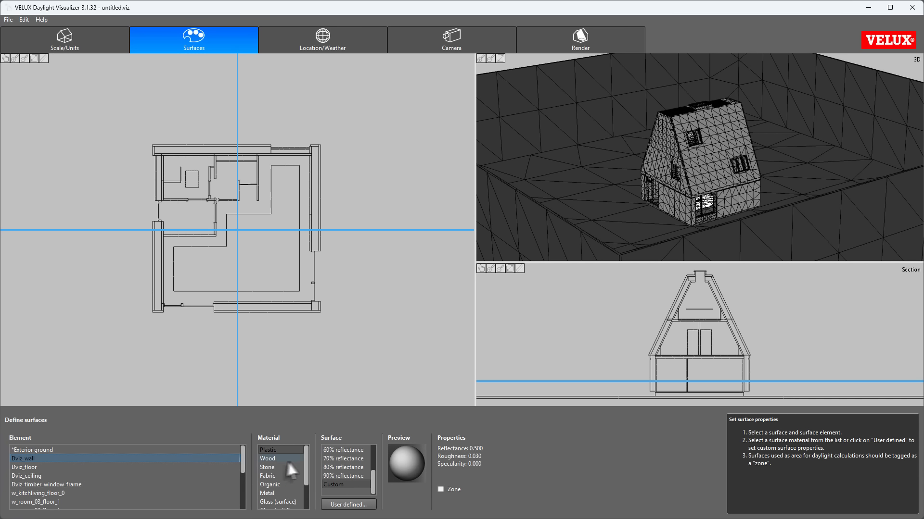
{"action": "mouse_move", "coordinate": [308, 463]}
{"action": "left_mouse_down"}
{"action": "mouse_move", "coordinate": [308, 492]}
{"action": "mouse_move", "coordinate": [305, 457]}
{"action": "left_mouse_up"}
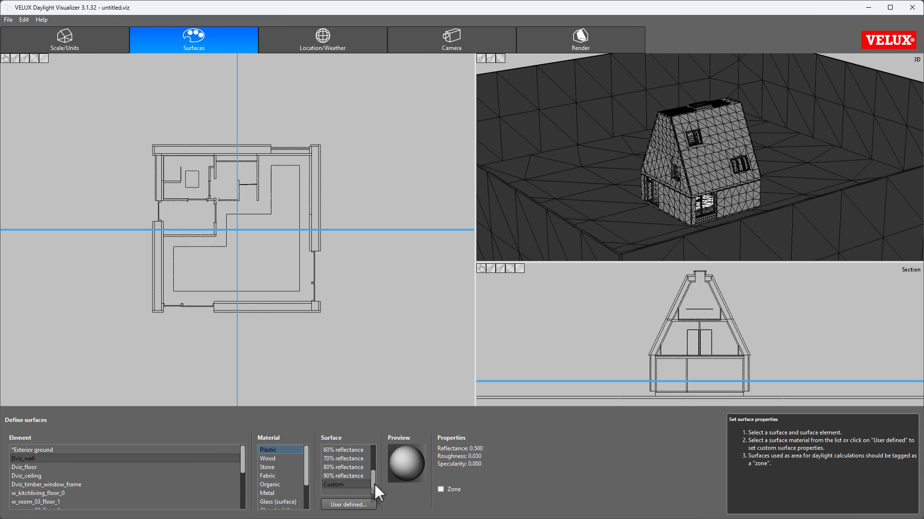
Step: Assign the Plastic 50% reflectance surface to Dviz_wall and review its user-defined surface settings without editing them
{"action": "left_click_drag", "start_coordinate": [374, 484], "coordinate": [372, 475]}
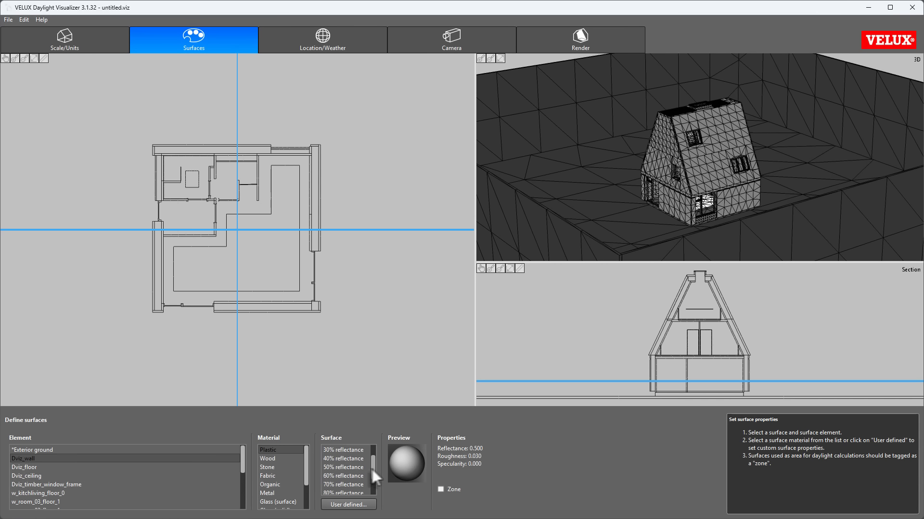
{"action": "left_click", "coordinate": [356, 466]}
{"action": "left_click", "coordinate": [352, 505]}
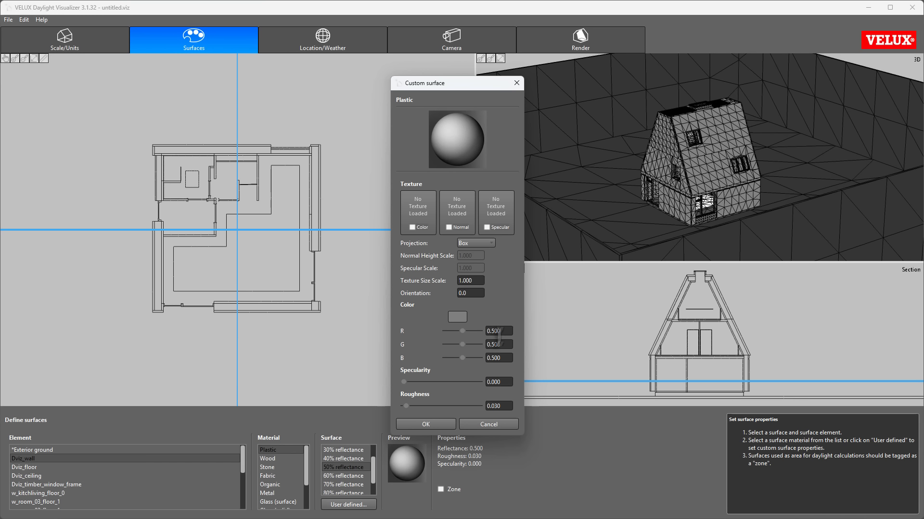
{"action": "left_click", "coordinate": [489, 424]}
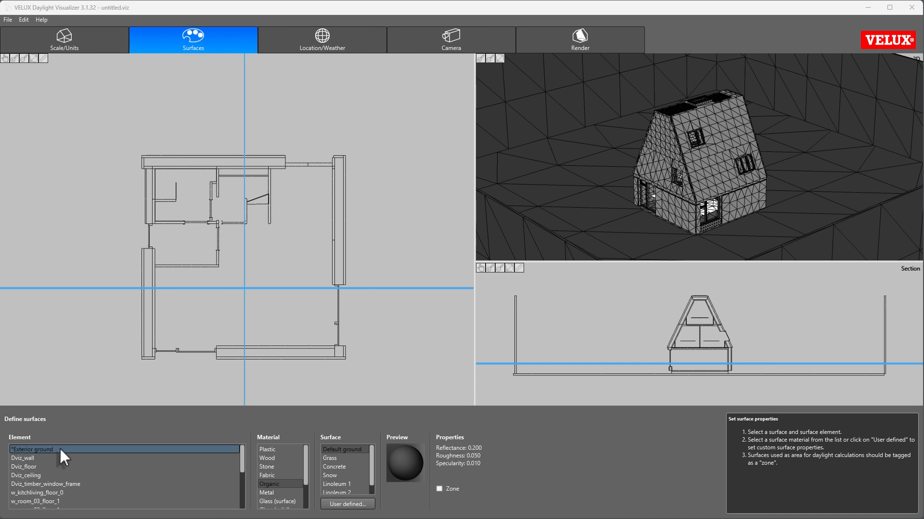
Step: Review the element list and use the Organic material's Default ground surface for the exterior ground
{"action": "scroll", "coordinate": [59, 447], "scroll_direction": "down", "scroll_amount": 3}
{"action": "scroll", "coordinate": [60, 449], "scroll_direction": "up", "scroll_amount": 5}
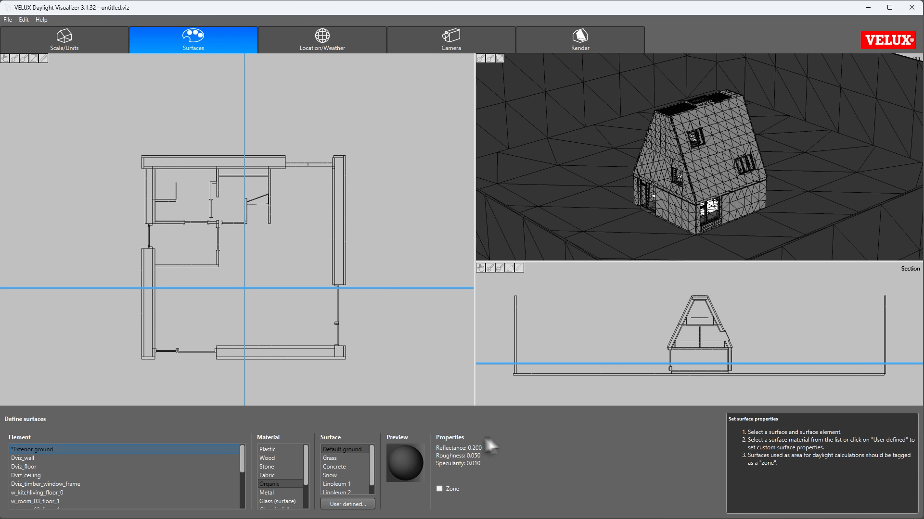
{"action": "left_click", "coordinate": [343, 449]}
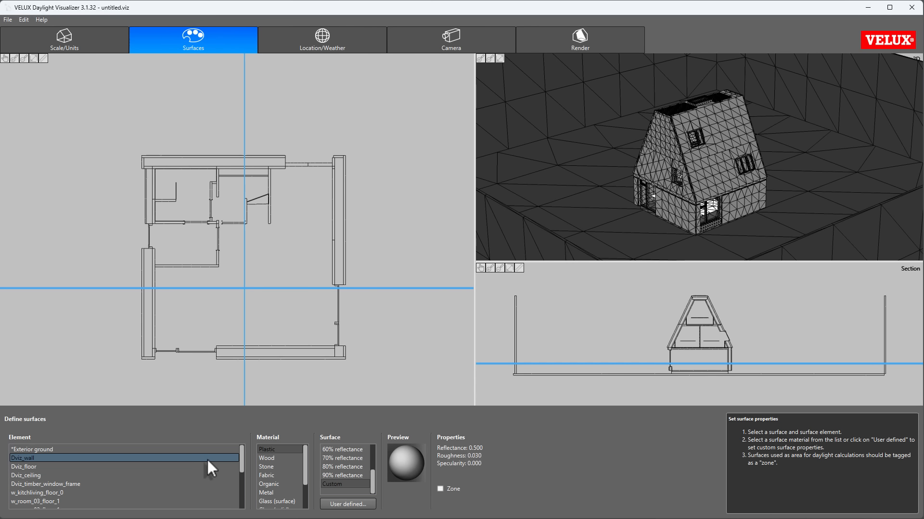
Step: Assign Plastic with 50% reflectance to Dviz_wall and Plastic with 20% reflectance to Dviz_floor
{"action": "left_click", "coordinate": [267, 446]}
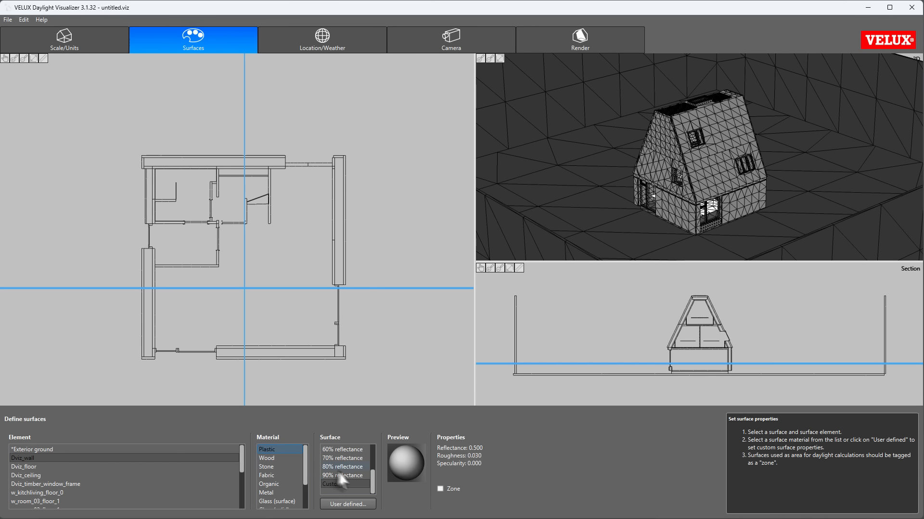
{"action": "left_click", "coordinate": [347, 483]}
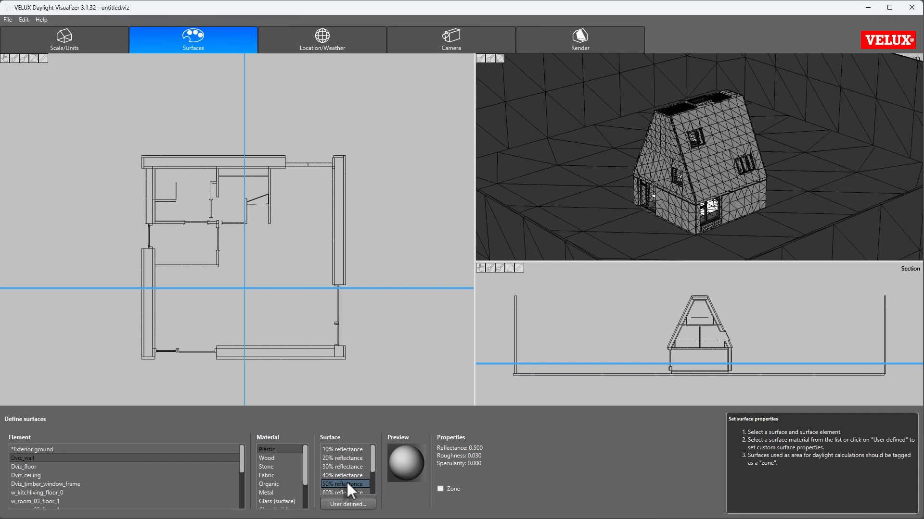
{"action": "left_click", "coordinate": [46, 467]}
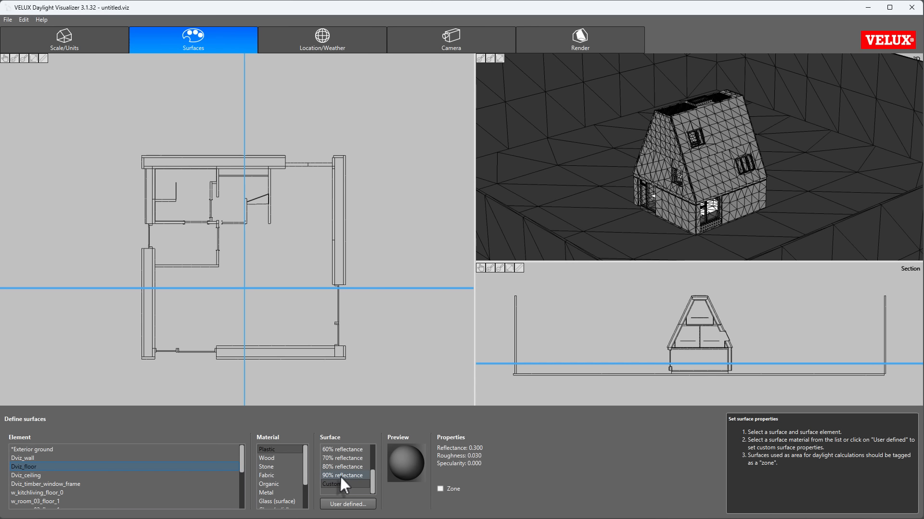
{"action": "scroll", "coordinate": [329, 476], "scroll_direction": "up", "scroll_amount": 2}
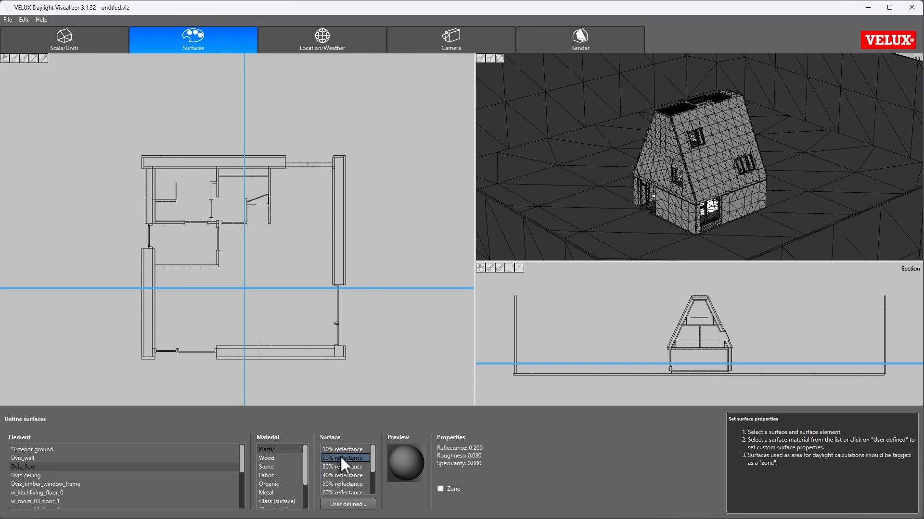
{"action": "left_click", "coordinate": [336, 458]}
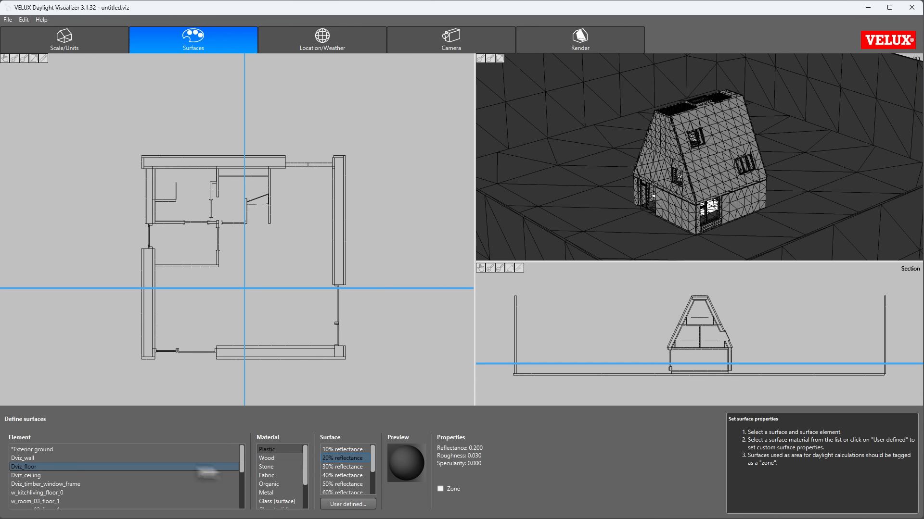
Step: Assign Plastic with 70% reflectance to Dviz_ceiling and Plastic with 50% reflectance to Dviz_timber_window_frame
{"action": "left_click", "coordinate": [39, 475]}
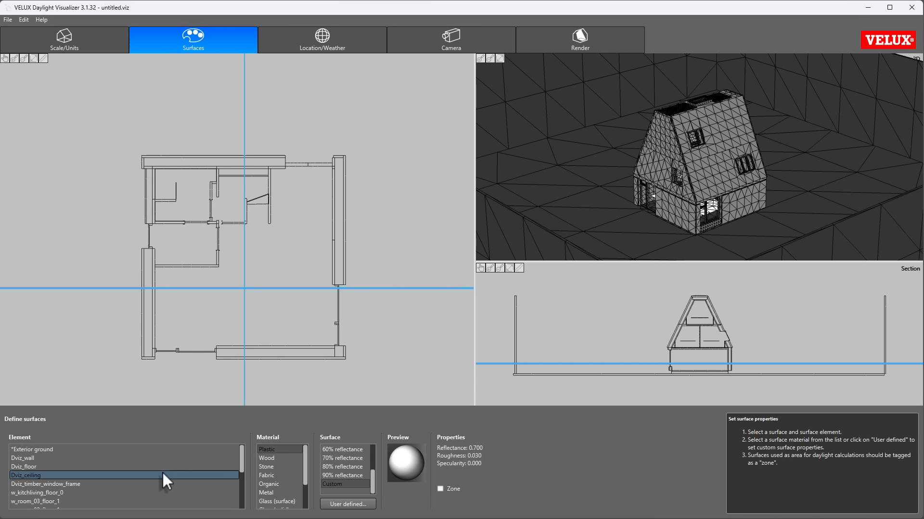
{"action": "left_click", "coordinate": [350, 455]}
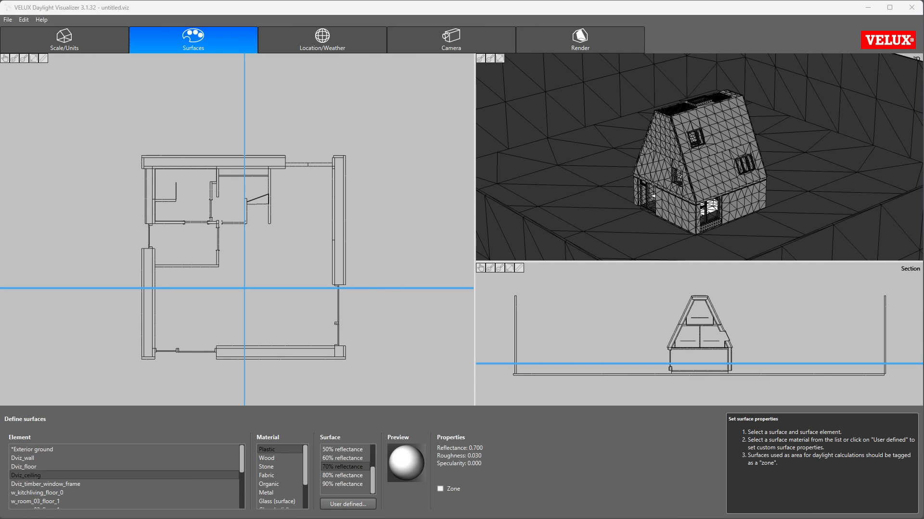
{"action": "left_click", "coordinate": [36, 484]}
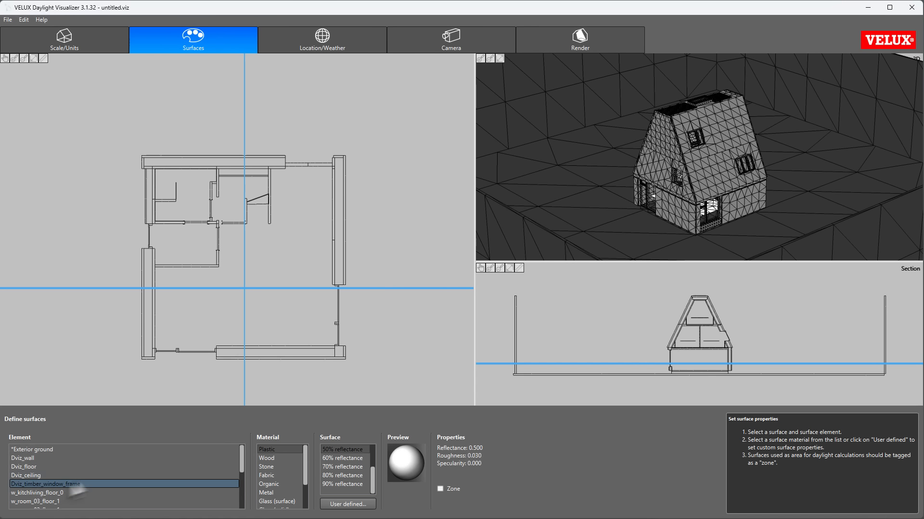
{"action": "left_click", "coordinate": [339, 448]}
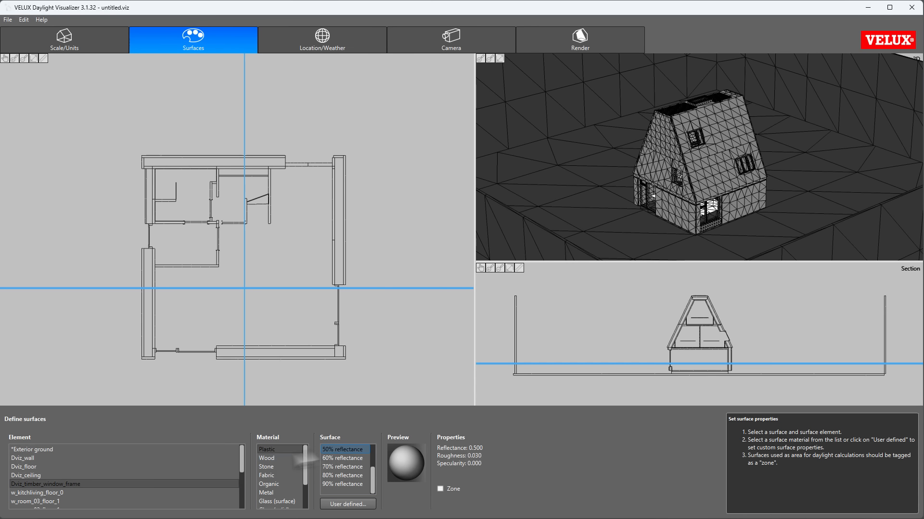
Step: Check the zone tagging of the room floor elements from w_kitchliving_floor_0 to w_bathroom_floor_0
{"action": "left_click", "coordinate": [97, 492]}
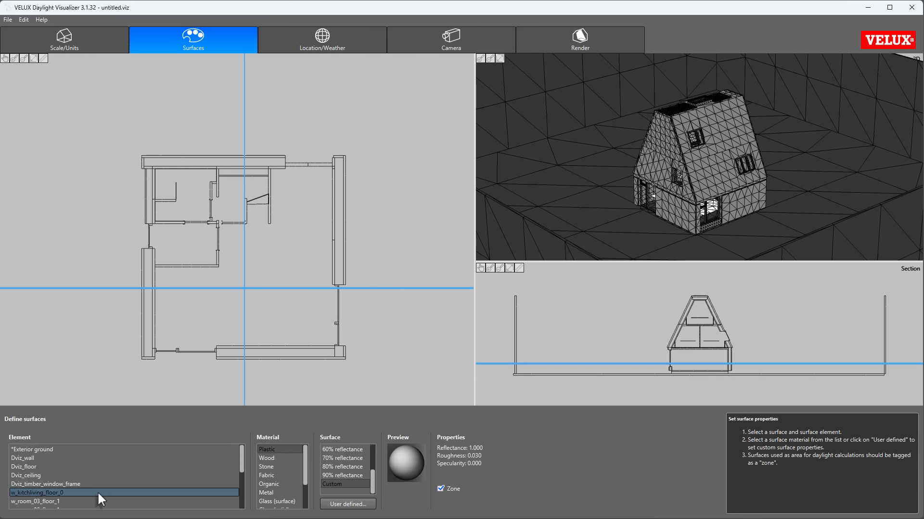
{"action": "left_click_drag", "start_coordinate": [243, 459], "coordinate": [242, 482]}
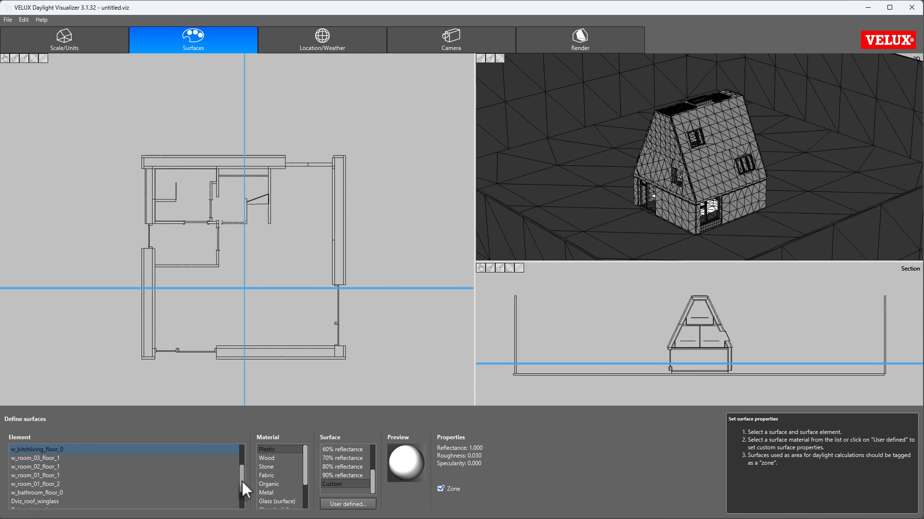
{"action": "left_click", "coordinate": [440, 489]}
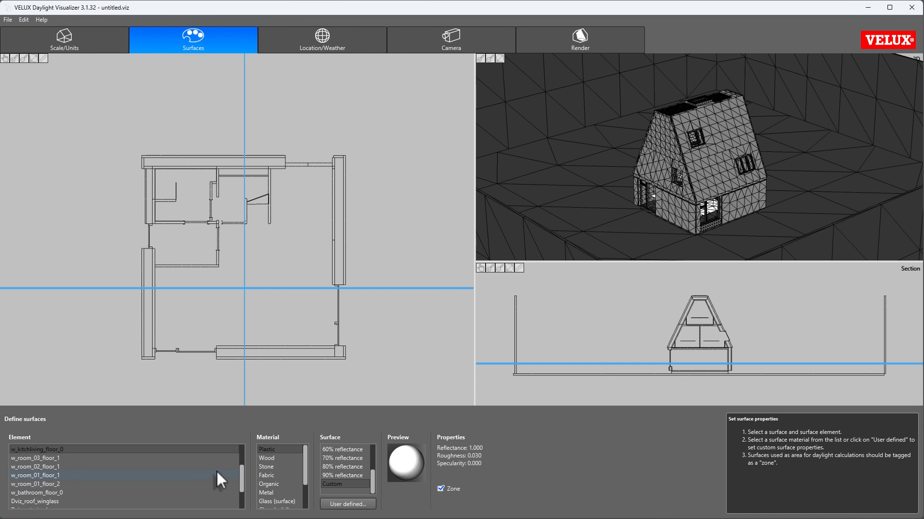
{"action": "left_click", "coordinate": [45, 467]}
{"action": "left_click", "coordinate": [45, 478]}
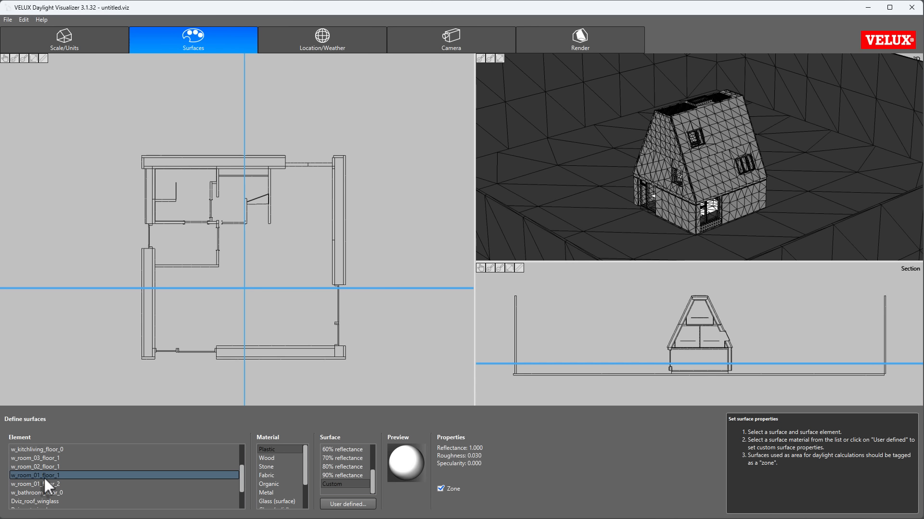
{"action": "left_click", "coordinate": [45, 486]}
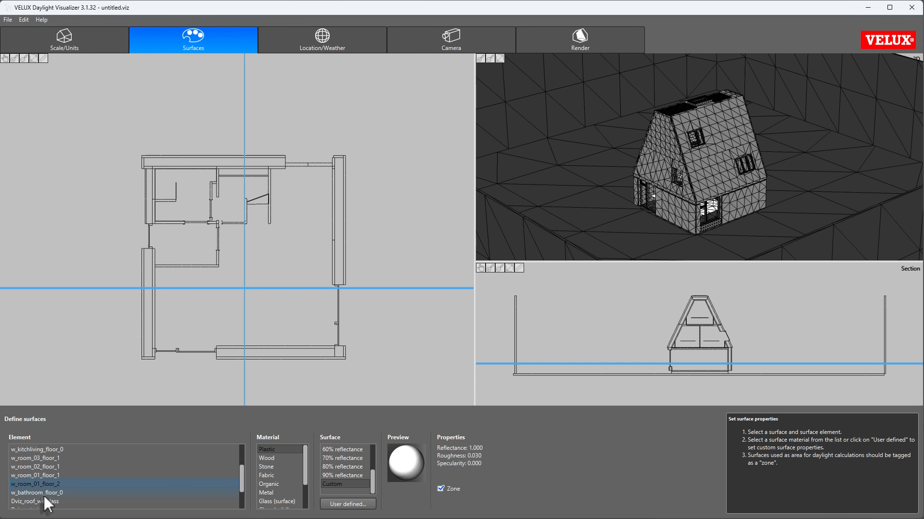
{"action": "left_click", "coordinate": [45, 496]}
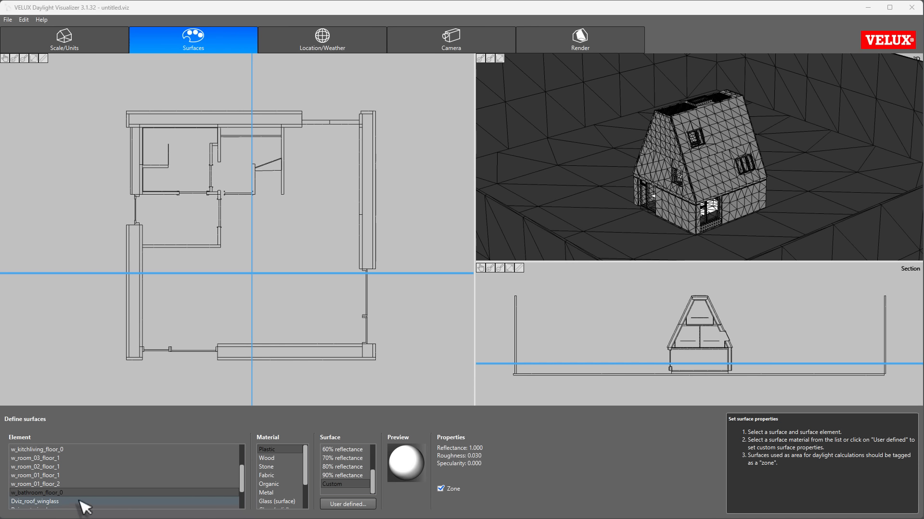
Step: Assign the Glass (solid) material with 62% transmittance to the roof window glass, Dviz_roof_winglass
{"action": "scroll", "coordinate": [85, 487], "scroll_direction": "down", "scroll_amount": 2}
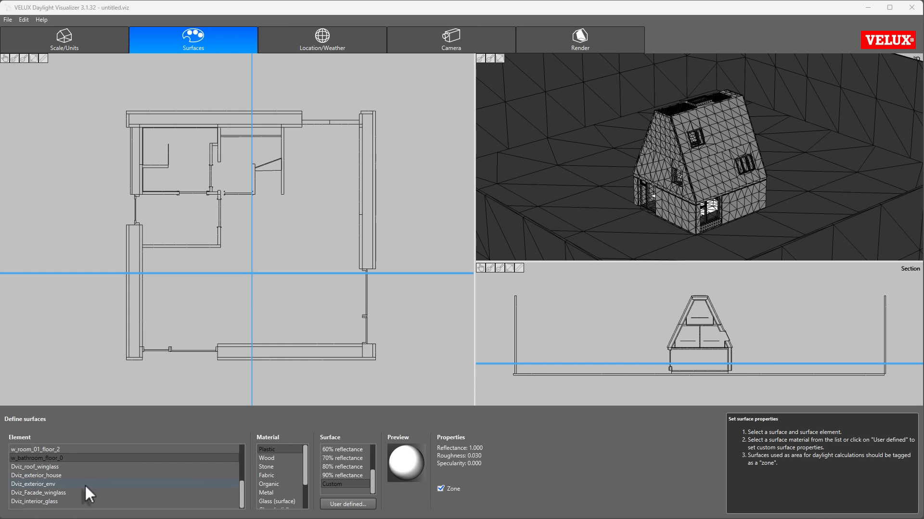
{"action": "left_click", "coordinate": [67, 467]}
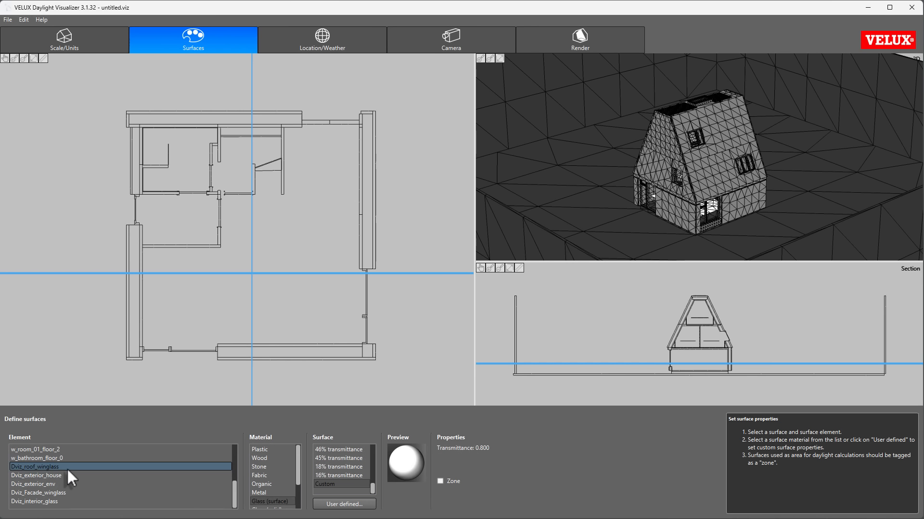
{"action": "left_click", "coordinate": [298, 468]}
{"action": "left_click_drag", "start_coordinate": [298, 475], "coordinate": [299, 484]}
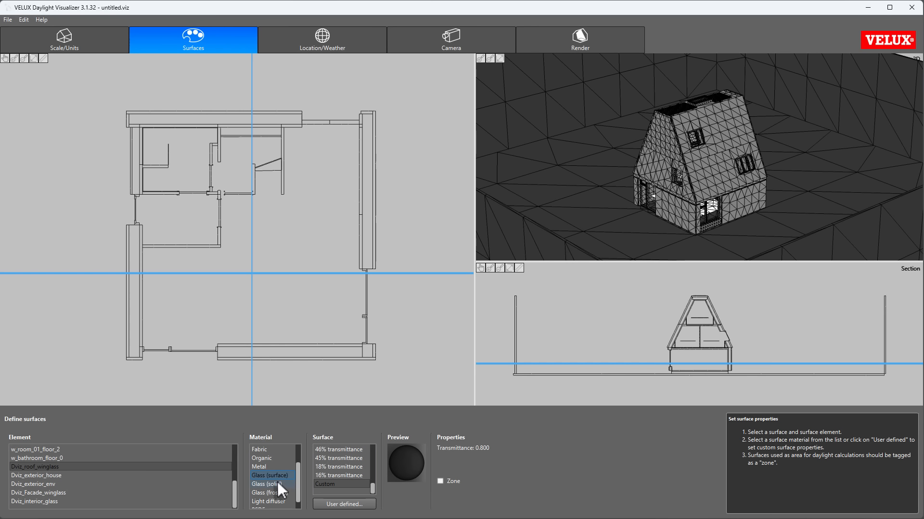
{"action": "left_click", "coordinate": [277, 483]}
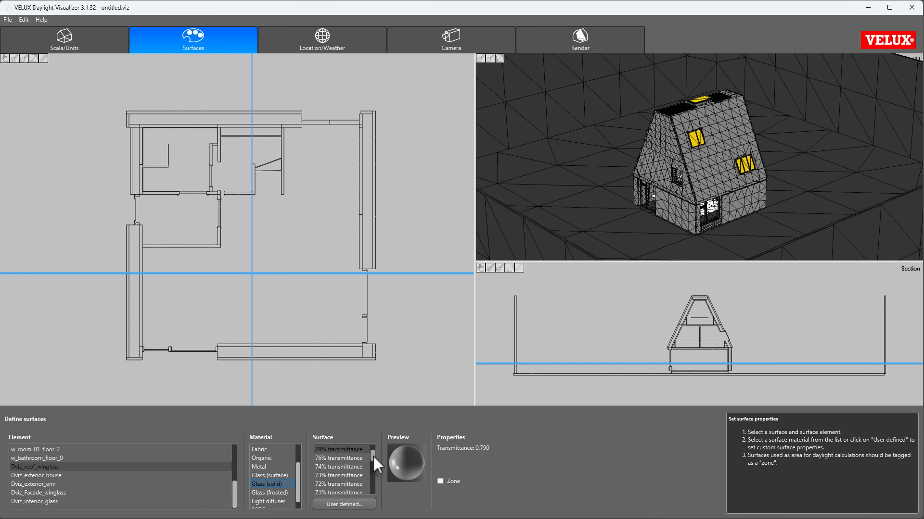
{"action": "left_click_drag", "start_coordinate": [373, 457], "coordinate": [374, 473]}
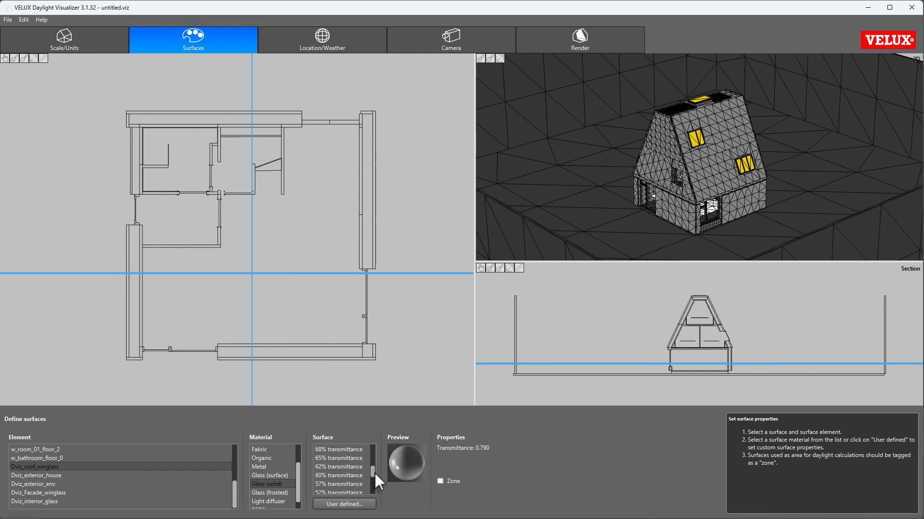
{"action": "left_click", "coordinate": [340, 467]}
Step: Assign Plastic with 20% reflectance to both Dviz_exterior_house and Dviz_exterior_env
{"action": "left_click", "coordinate": [51, 477]}
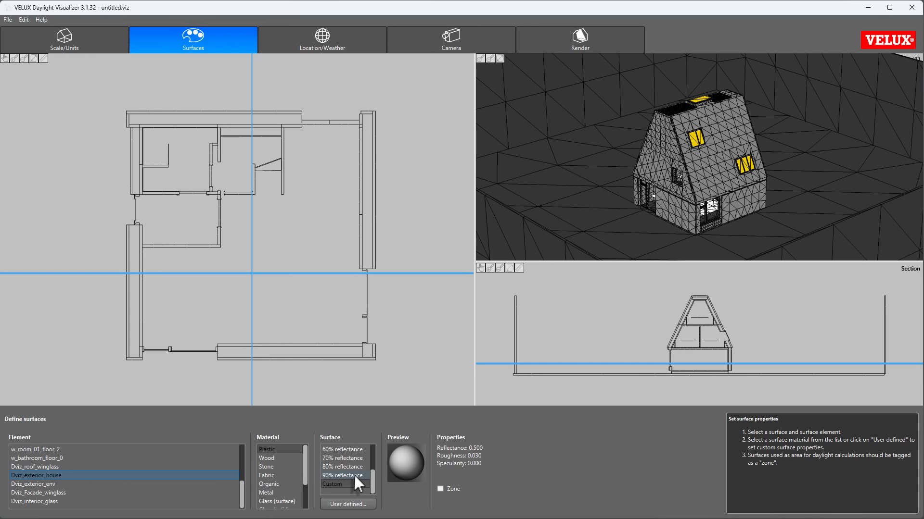
{"action": "scroll", "coordinate": [355, 476], "scroll_direction": "up", "scroll_amount": 2}
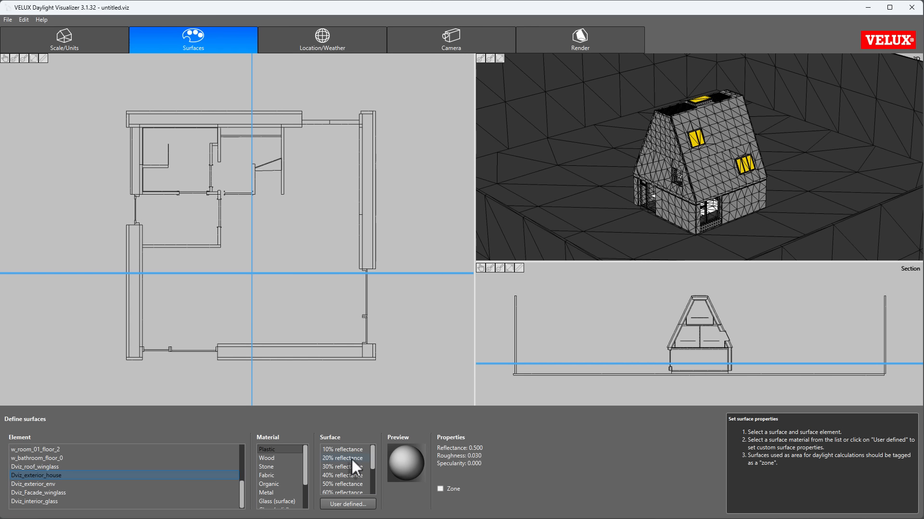
{"action": "left_click", "coordinate": [351, 459]}
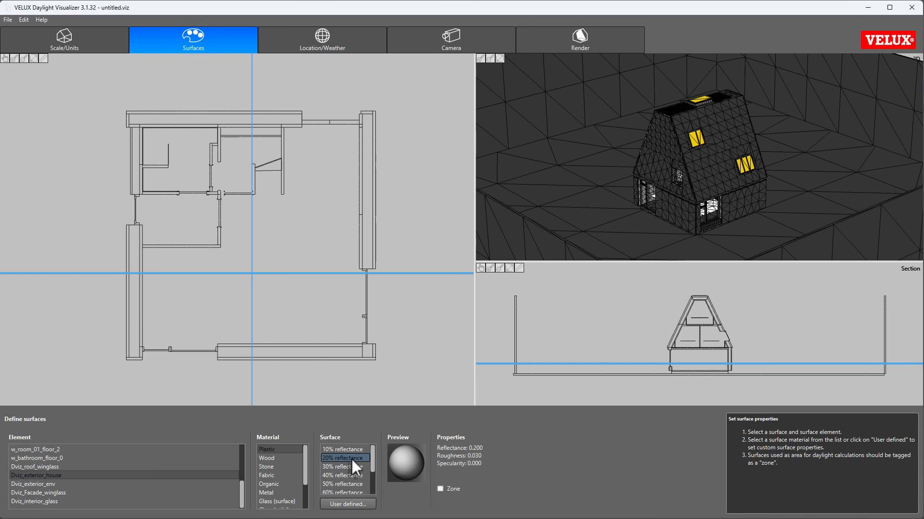
{"action": "left_click", "coordinate": [45, 483]}
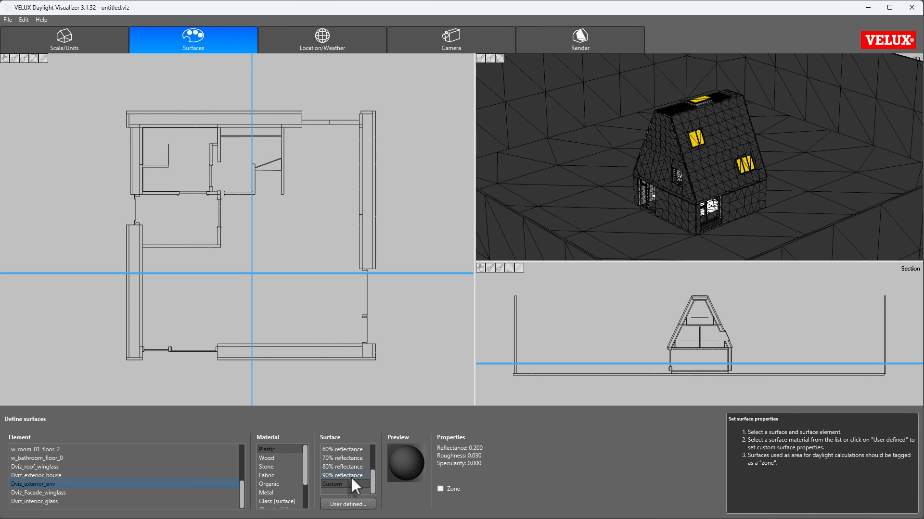
{"action": "left_click", "coordinate": [353, 457]}
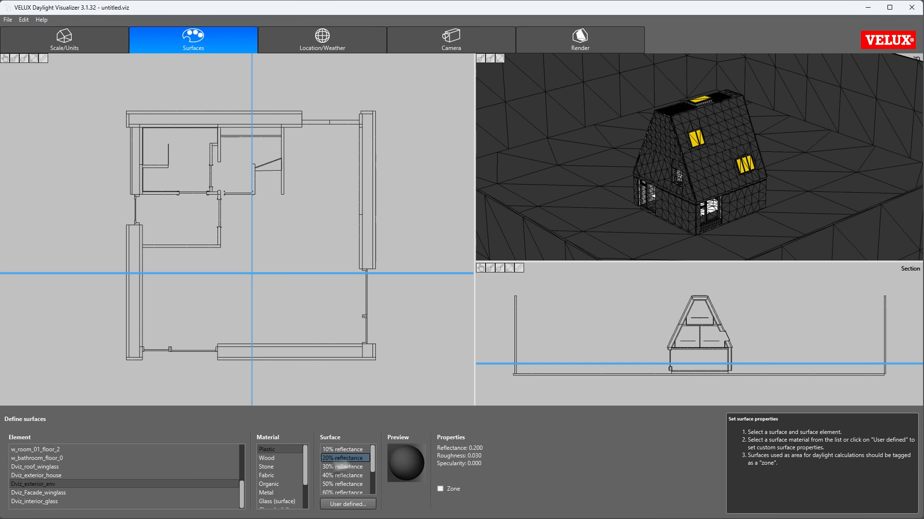
Step: Assign the Glass (solid) material to the facade window glass, Dviz_Facade_winglass
{"action": "left_click", "coordinate": [35, 493]}
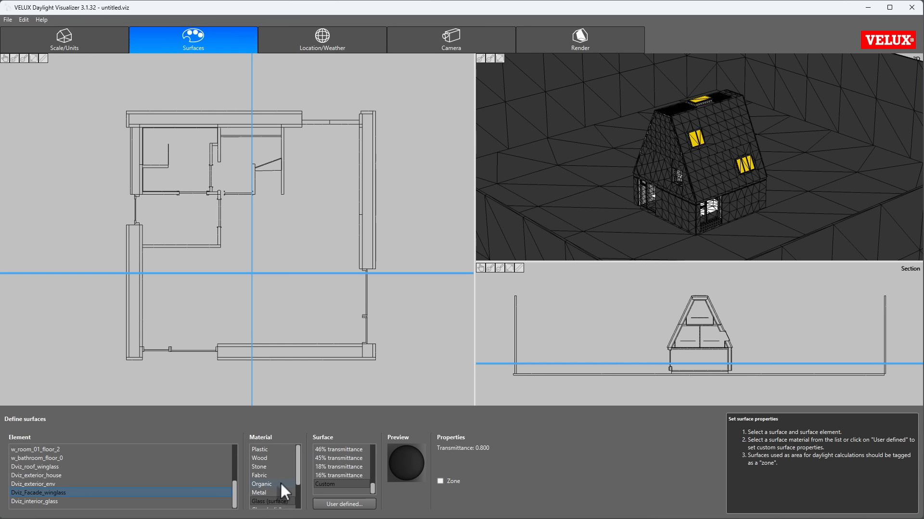
{"action": "left_click_drag", "start_coordinate": [298, 475], "coordinate": [298, 500]}
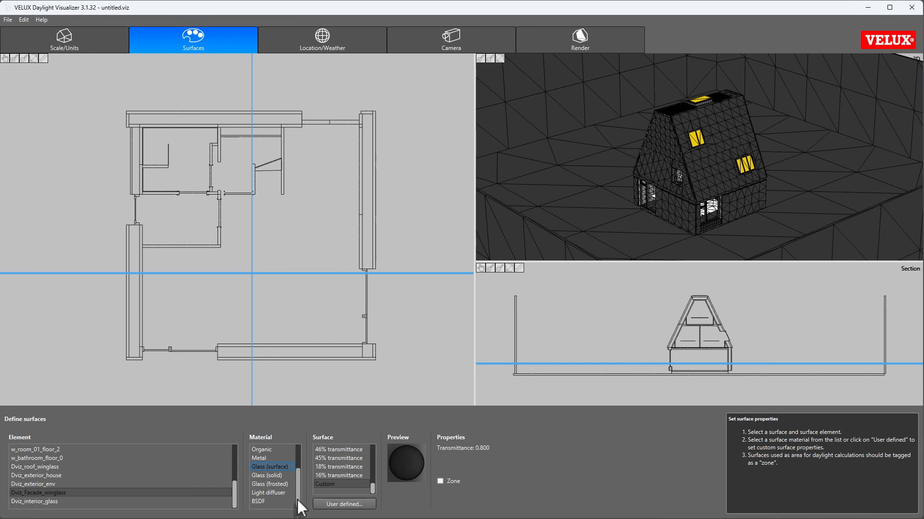
{"action": "left_click", "coordinate": [275, 477]}
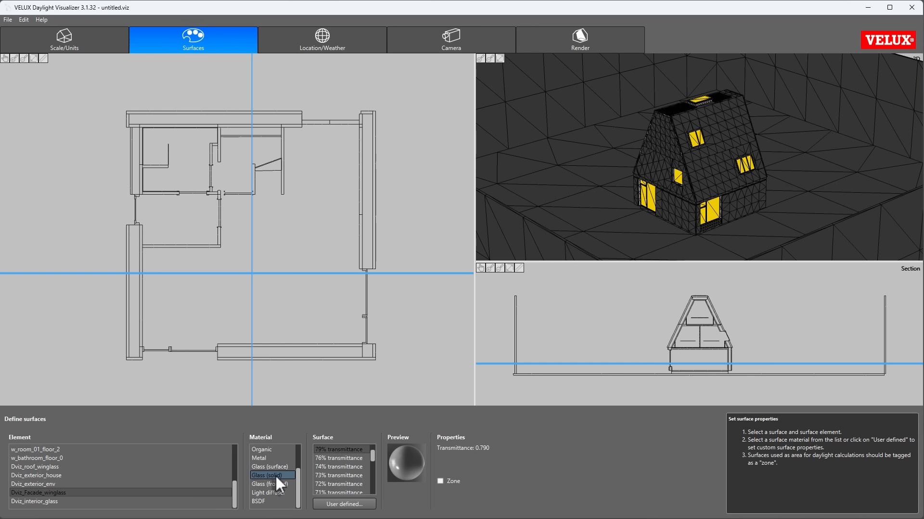
Step: Define a custom surface for the facade window glass with R, G and B transmittance of 0.64
{"action": "left_click", "coordinate": [350, 505]}
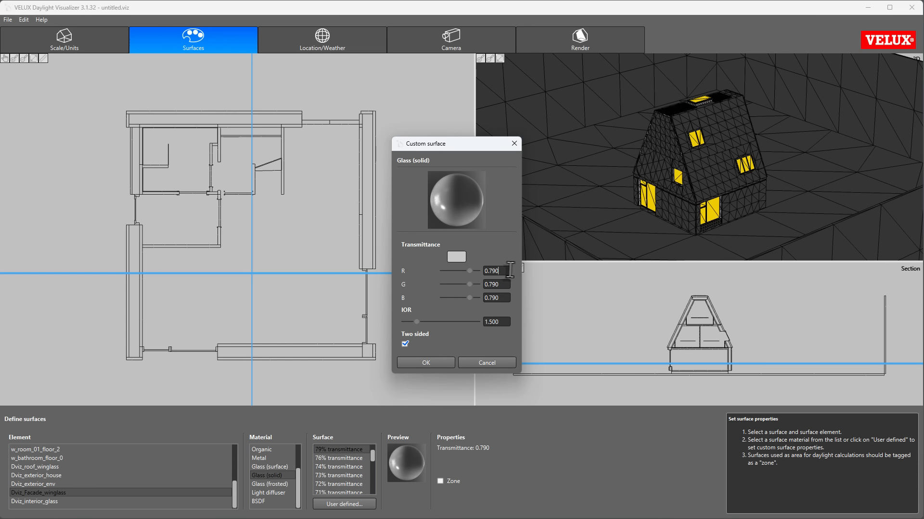
{"action": "left_click_drag", "start_coordinate": [500, 271], "coordinate": [486, 271]}
{"action": "type", "text": ".62"}
{"action": "left_click_drag", "start_coordinate": [503, 284], "coordinate": [487, 284]}
{"action": "left_click", "coordinate": [496, 270]}
{"action": "key", "text": "BackSpace"}
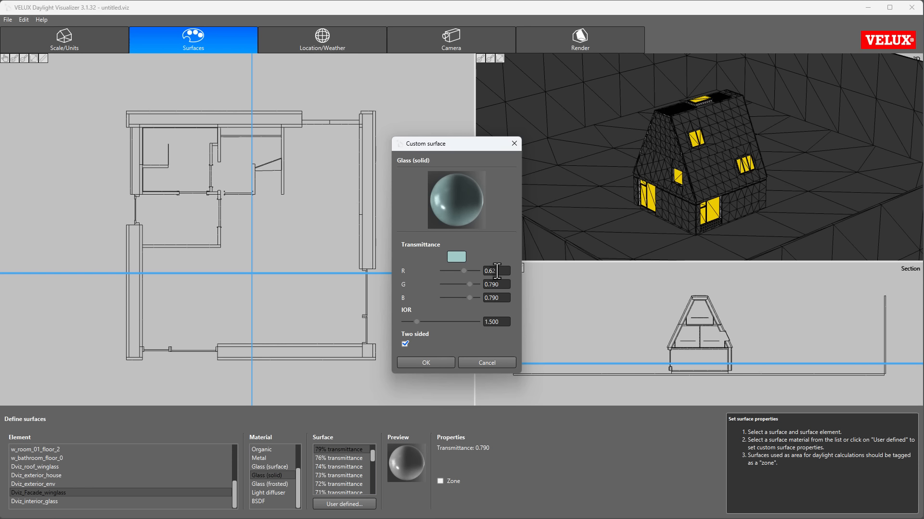
{"action": "type", "text": "4"}
{"action": "left_click_drag", "start_coordinate": [503, 285], "coordinate": [489, 299]}
{"action": "type", "text": "6464"}
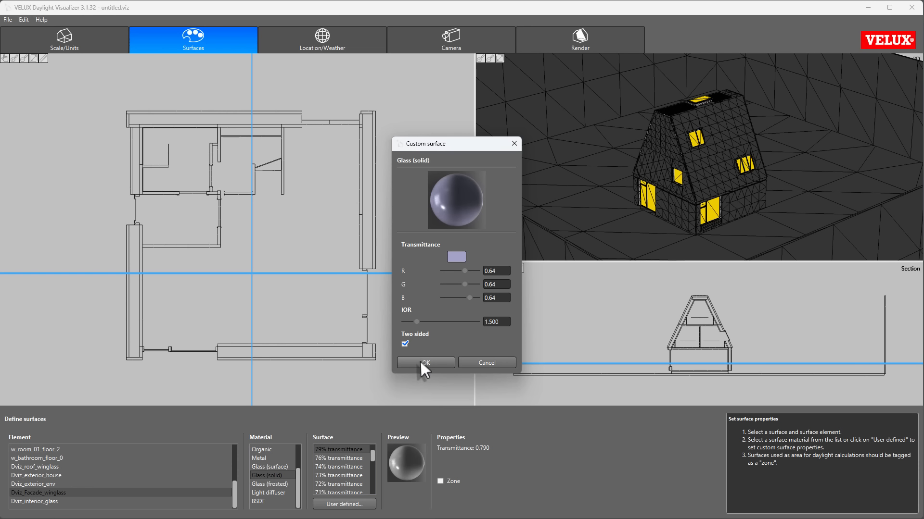
{"action": "left_click", "coordinate": [420, 362]}
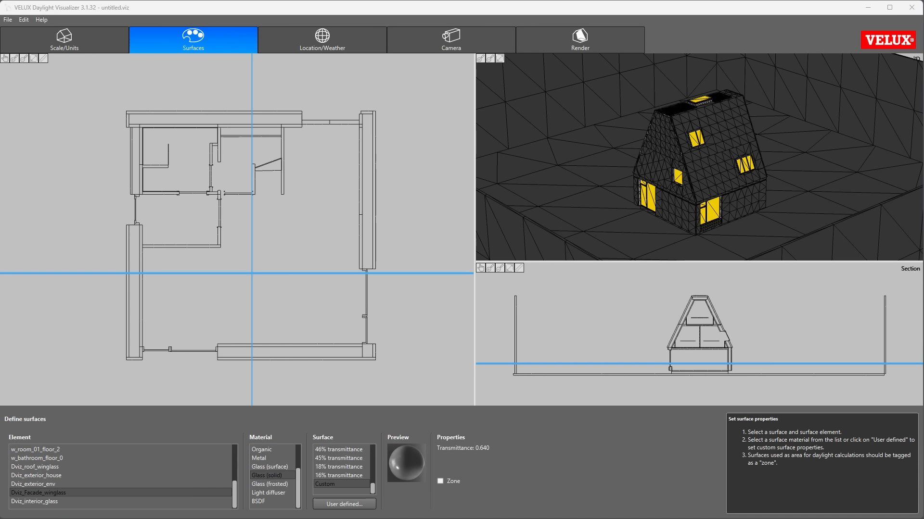
Step: Assign Glass (solid) to Dviz_interior_glass with a custom R, G and B transmittance of 0.9
{"action": "left_click", "coordinate": [56, 501]}
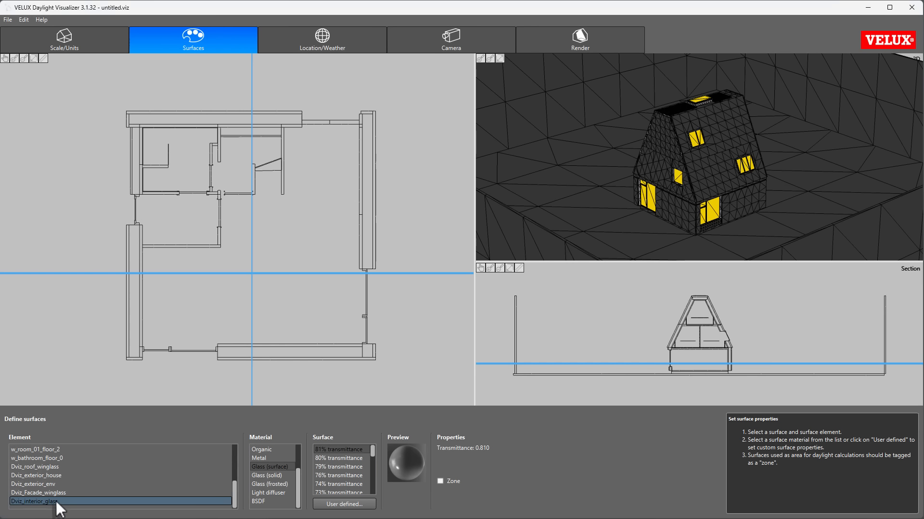
{"action": "left_click", "coordinate": [272, 474]}
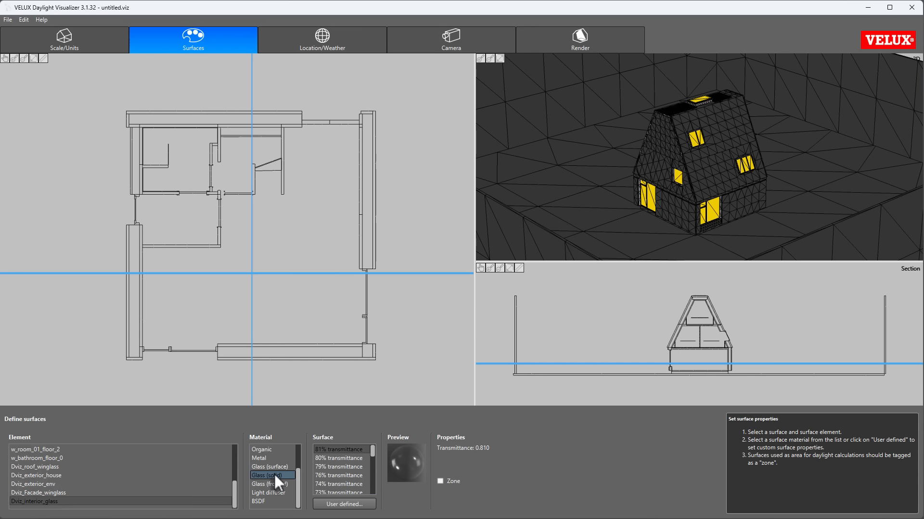
{"action": "left_click", "coordinate": [342, 504]}
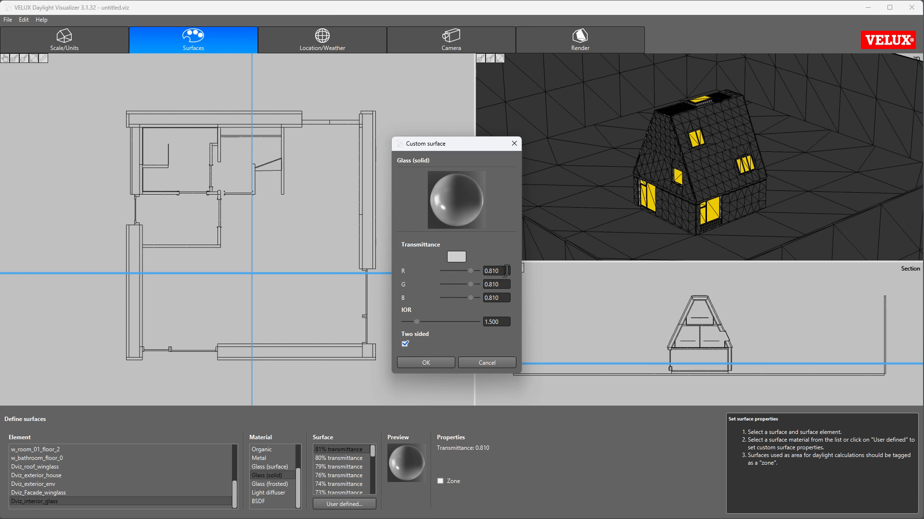
{"action": "key", "text": "BackSpace"}
{"action": "key", "text": "BackSpace"}
{"action": "key", "text": "BackSpace"}
{"action": "type", "text": "9"}
{"action": "key", "text": "Tab"}
{"action": "type", "text": "0.9"}
{"action": "key", "text": "Tab"}
{"action": "type", "text": "0."}
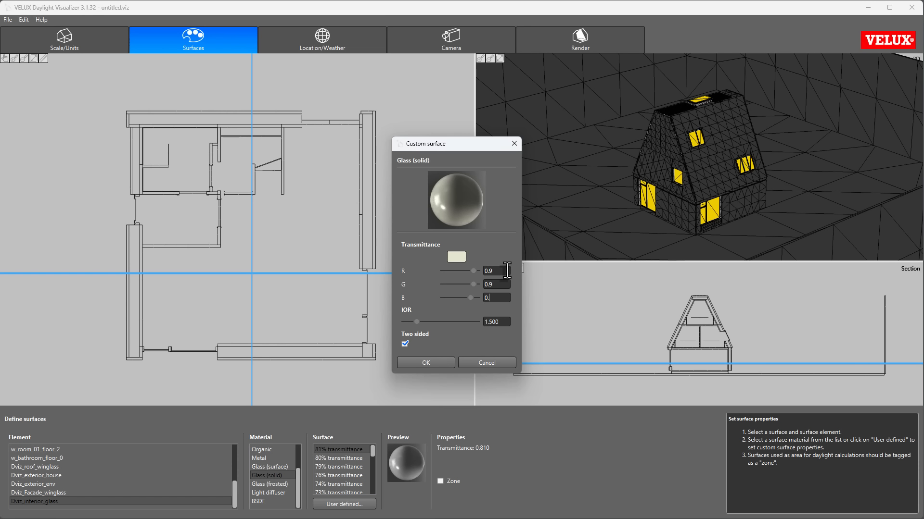
{"action": "type", "text": "9"}
{"action": "key", "text": "Tab"}
{"action": "left_click", "coordinate": [416, 363]}
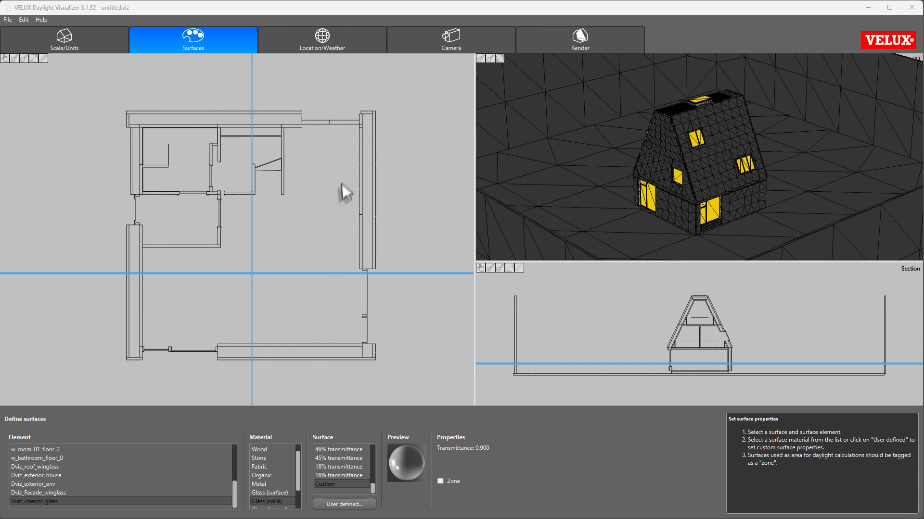
Step: Set the building's orientation to 45 degrees in the location and weather settings
{"action": "left_click", "coordinate": [313, 33]}
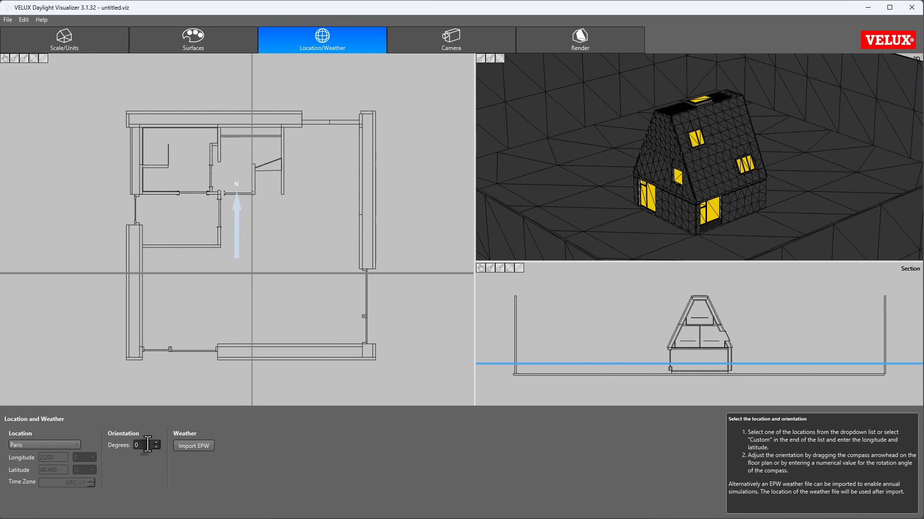
{"action": "left_click_drag", "start_coordinate": [147, 445], "coordinate": [127, 443]}
{"action": "type", "text": "45"}
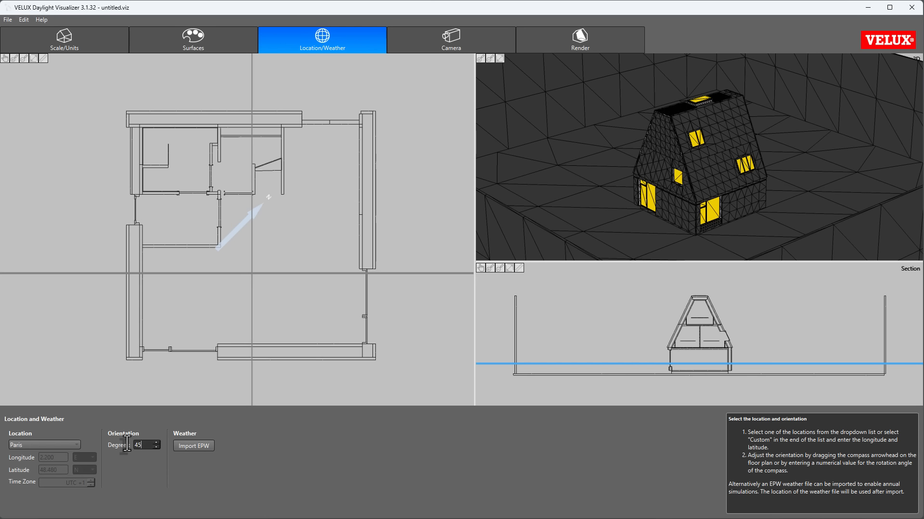
{"action": "key", "text": "Tab"}
Step: Import the Copenhagen weather file DNK_Copenhagen.061800_IWEC.epw from the EPW weather folder
{"action": "left_click", "coordinate": [194, 446]}
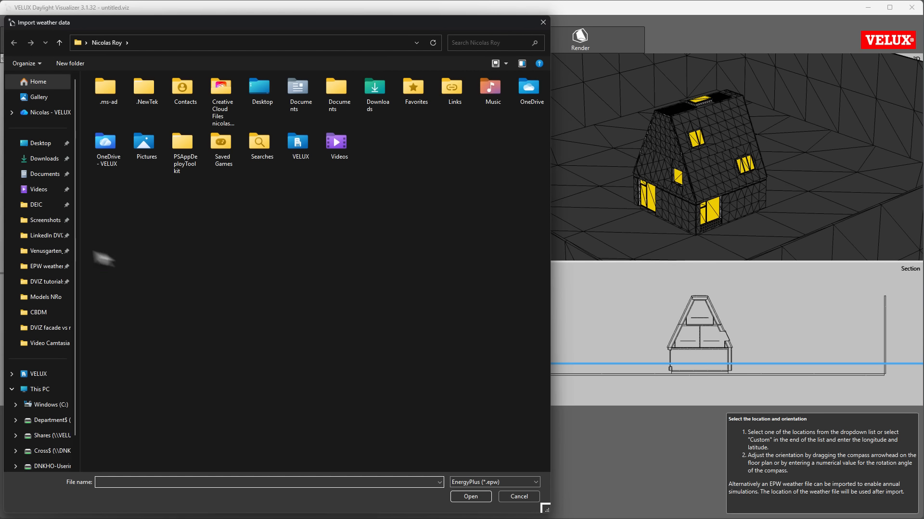
{"action": "left_click", "coordinate": [47, 266]}
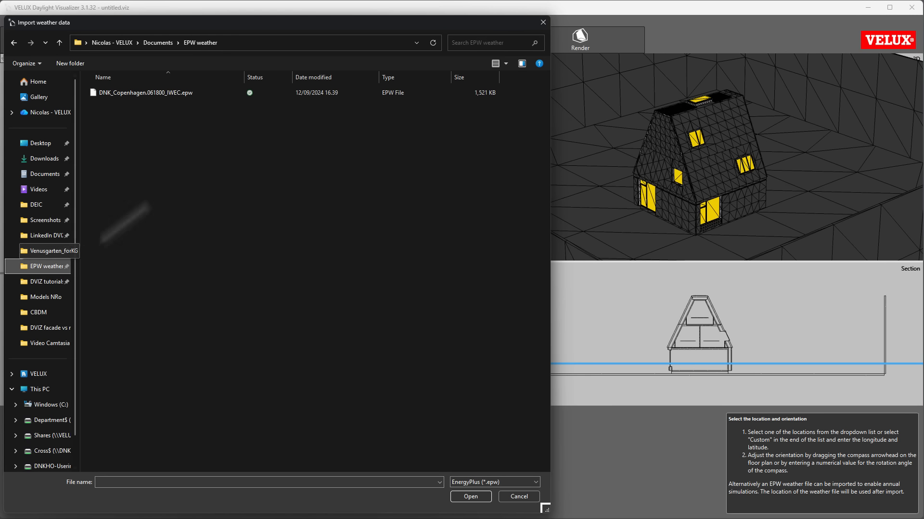
{"action": "double_click", "coordinate": [157, 93]}
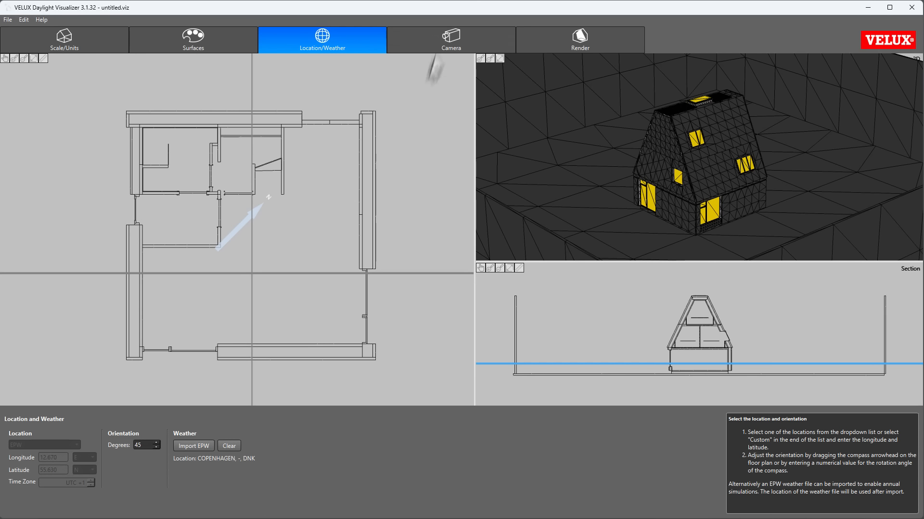
Step: Lower the plan view camera to the ground floor and set its view height to 850 mm
{"action": "left_click", "coordinate": [446, 35]}
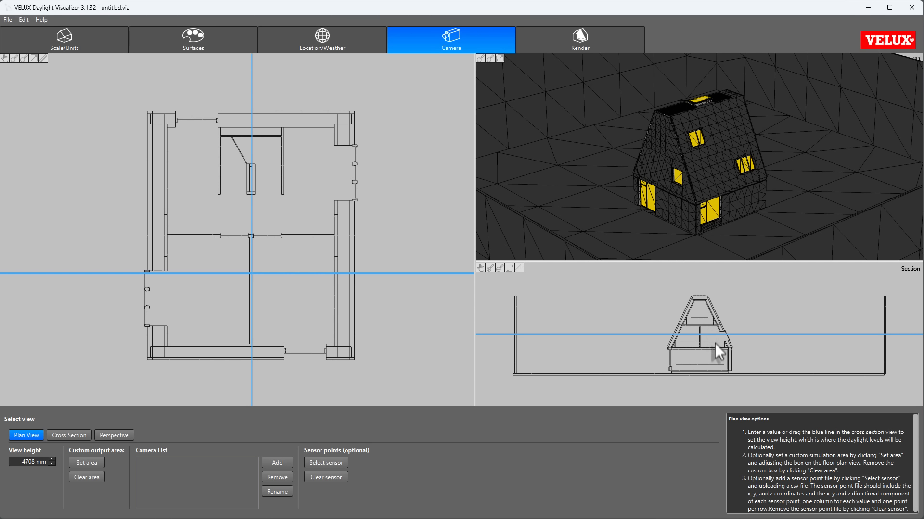
{"action": "scroll", "coordinate": [715, 345], "scroll_direction": "up", "scroll_amount": 2}
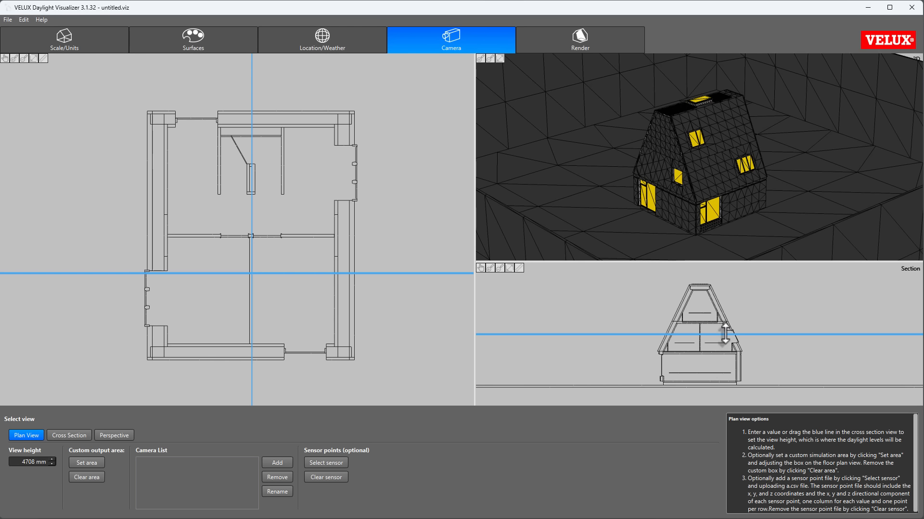
{"action": "left_click_drag", "start_coordinate": [724, 334], "coordinate": [727, 388]}
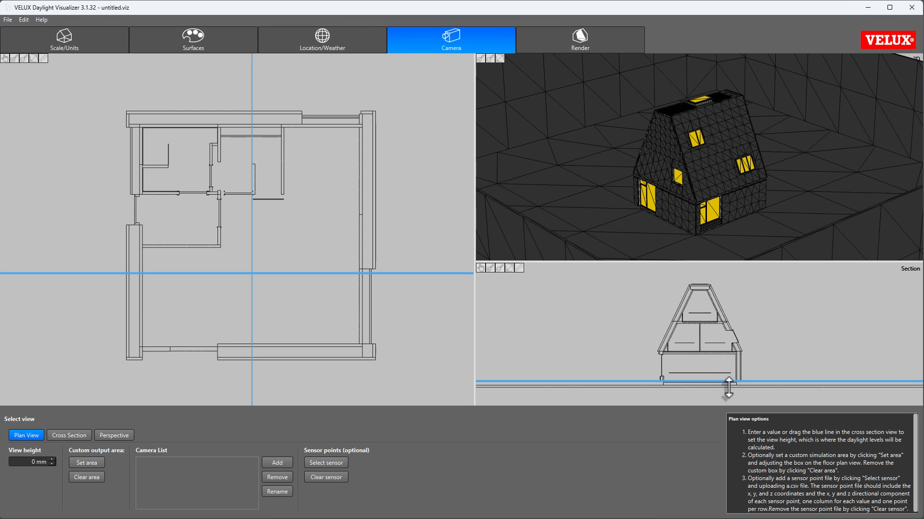
{"action": "left_click", "coordinate": [34, 463]}
{"action": "type", "text": "850"}
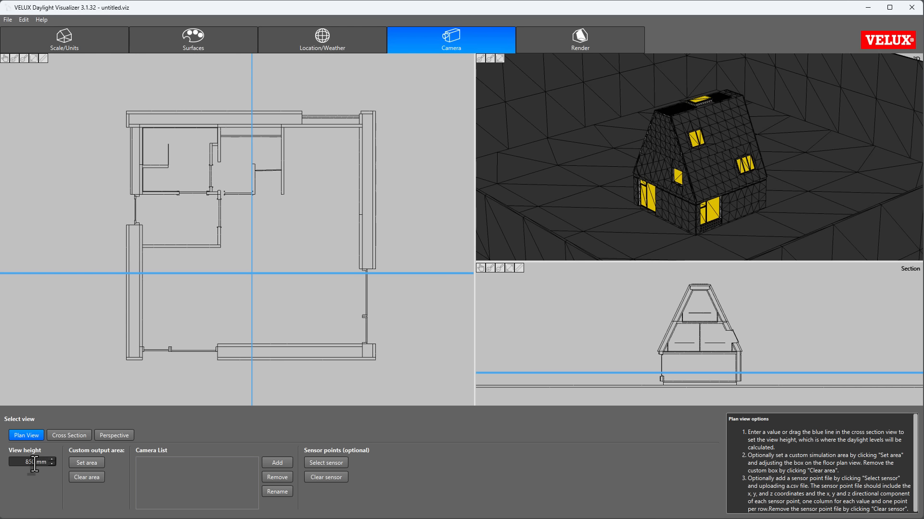
{"action": "key", "text": "Tab"}
Step: Define a custom output area on the floor plan that closely encloses the house
{"action": "left_click", "coordinate": [86, 463]}
{"action": "scroll", "coordinate": [129, 312], "scroll_direction": "down", "scroll_amount": 5}
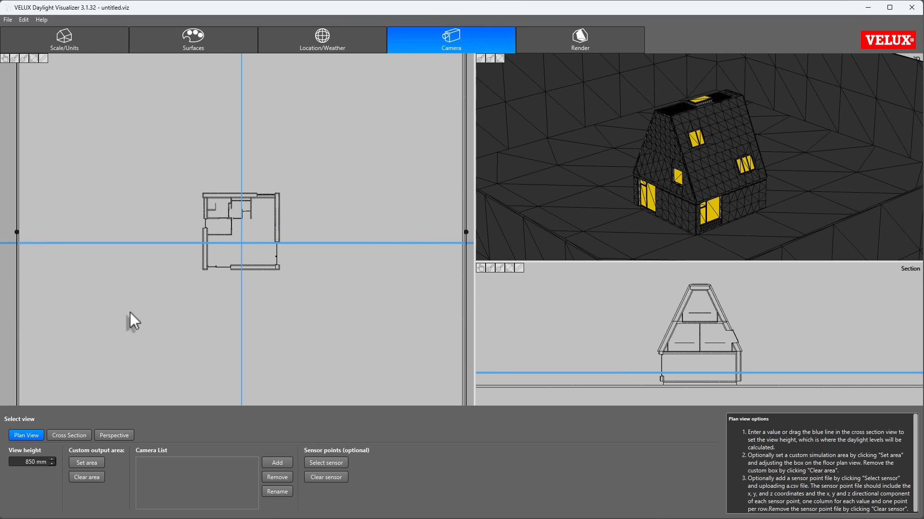
{"action": "scroll", "coordinate": [130, 312], "scroll_direction": "down", "scroll_amount": 2}
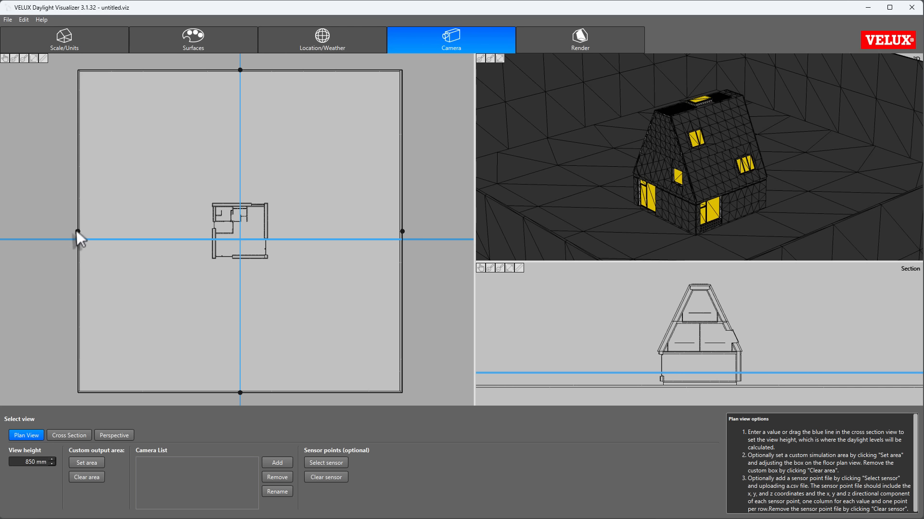
{"action": "left_click_drag", "start_coordinate": [78, 232], "coordinate": [210, 231]}
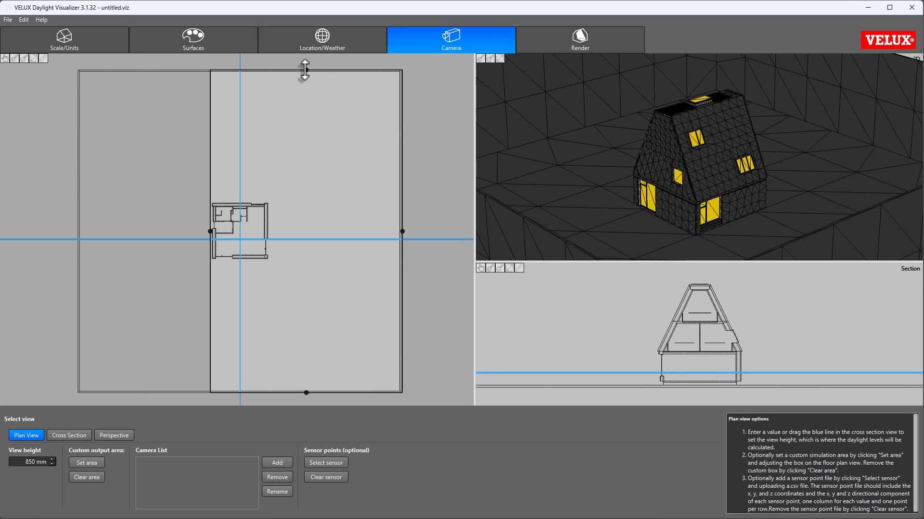
{"action": "left_click_drag", "start_coordinate": [304, 70], "coordinate": [288, 202]}
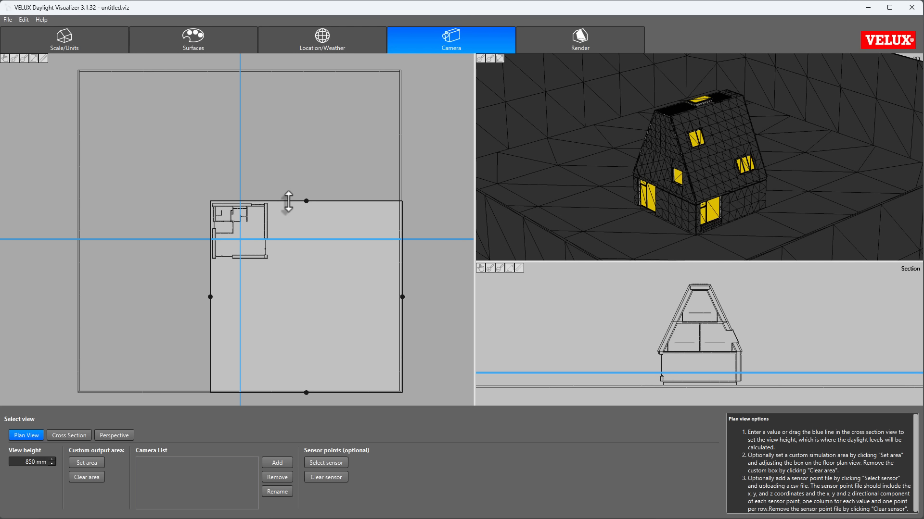
{"action": "left_click_drag", "start_coordinate": [402, 296], "coordinate": [239, 262]}
{"action": "left_click_drag", "start_coordinate": [298, 239], "coordinate": [299, 239]}
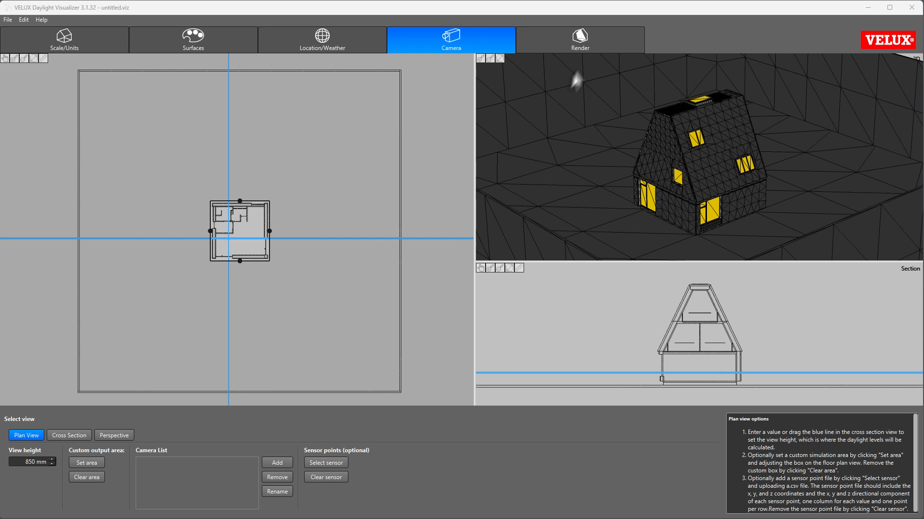
Step: Configure an annual simulation with Medium resolution and a render quality of 50
{"action": "left_click", "coordinate": [583, 36]}
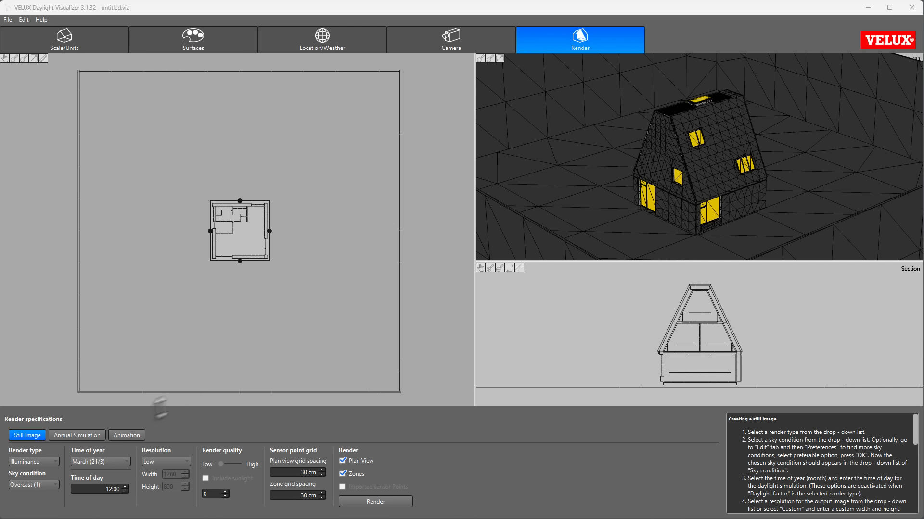
{"action": "left_click", "coordinate": [71, 434]}
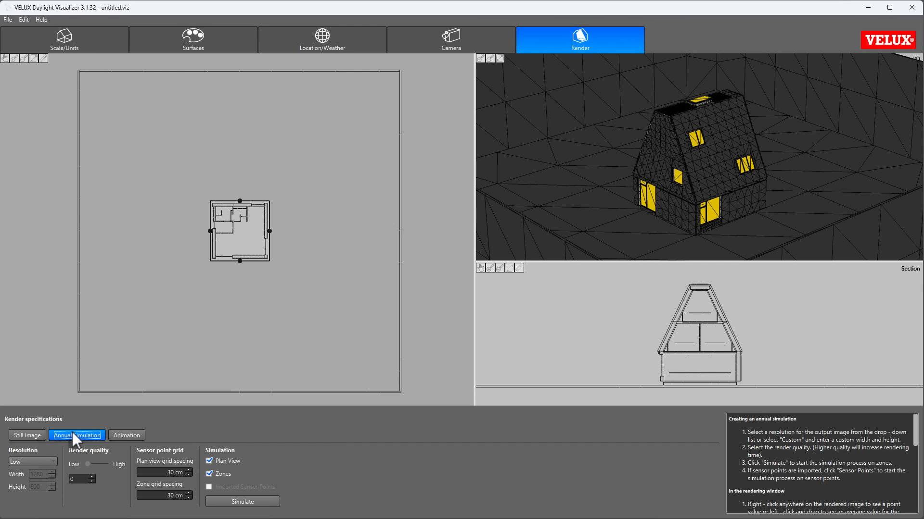
{"action": "left_click", "coordinate": [50, 460]}
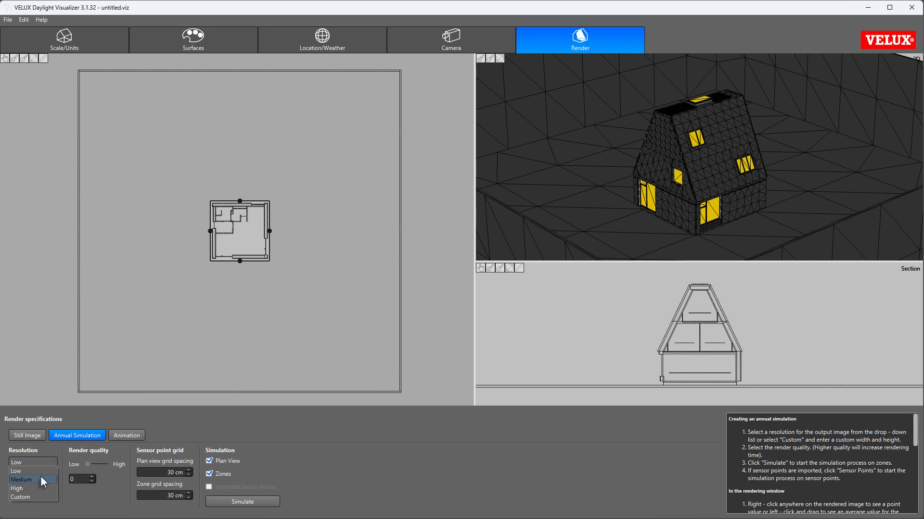
{"action": "left_click", "coordinate": [40, 475]}
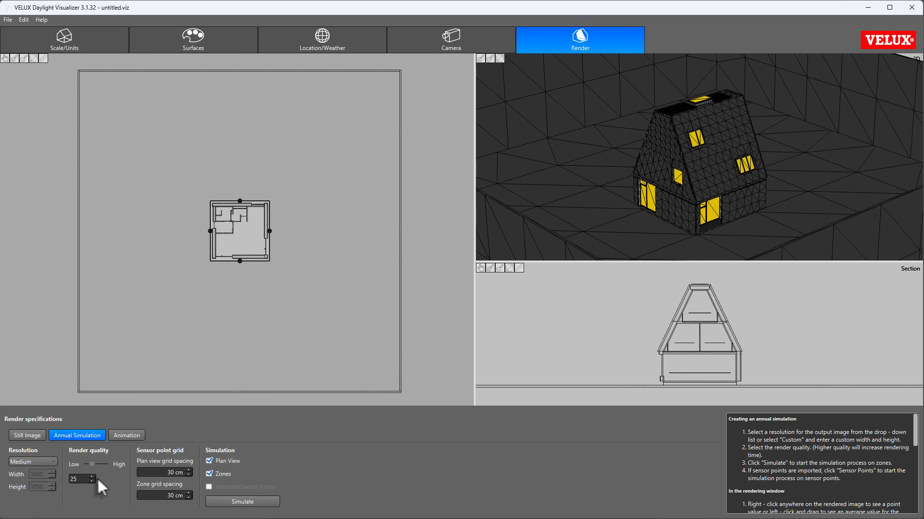
{"action": "left_click_drag", "start_coordinate": [83, 480], "coordinate": [68, 478]}
{"action": "type", "text": "50"}
{"action": "key", "text": "Tab"}
Step: Set the plan view and zone grid spacing to 10 cm and start the annual simulation with Plan View and Zones included
{"action": "left_click", "coordinate": [188, 475]}
{"action": "left_click", "coordinate": [209, 461]}
{"action": "left_click", "coordinate": [210, 462]}
{"action": "left_click", "coordinate": [263, 501]}
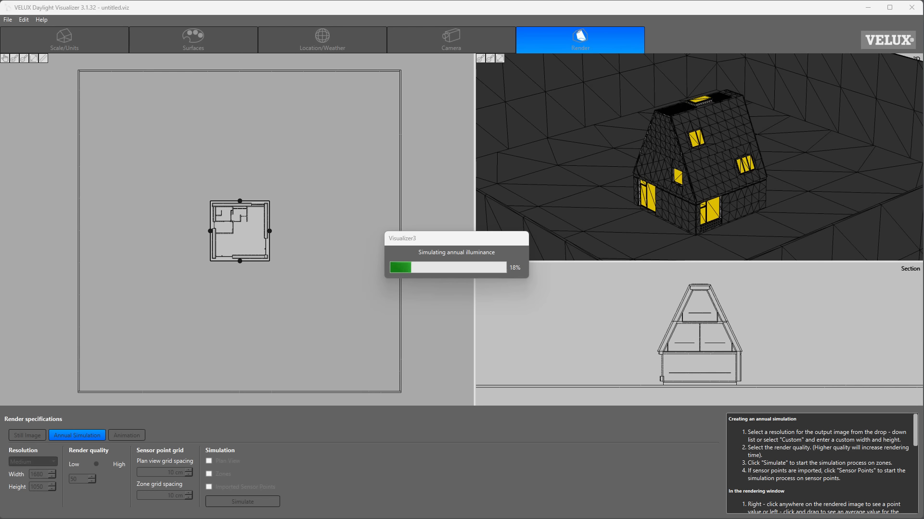
Step: In Task Manager, exclude CPU 19 from the processor affinity of Visualizer.exe and close Task Manager
{"action": "key", "text": "ctrl+shift+Escape"}
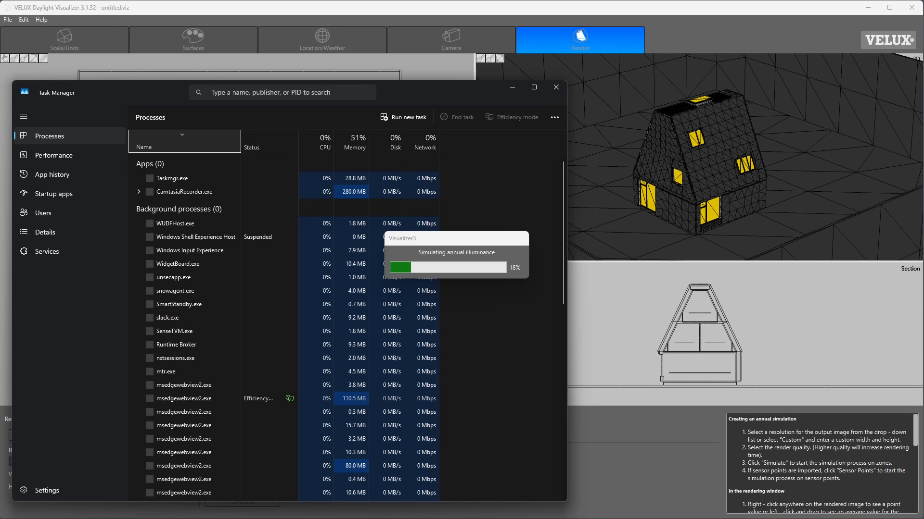
{"action": "left_click", "coordinate": [46, 232]}
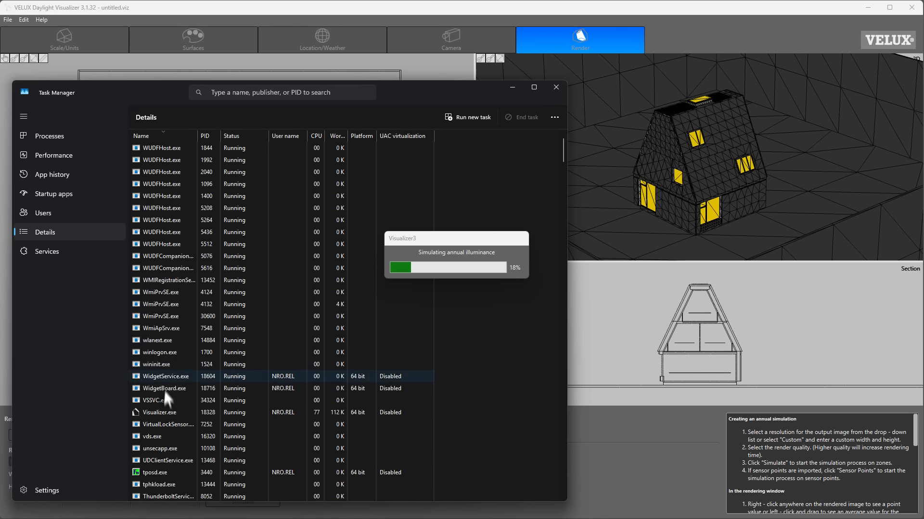
{"action": "left_click", "coordinate": [167, 414]}
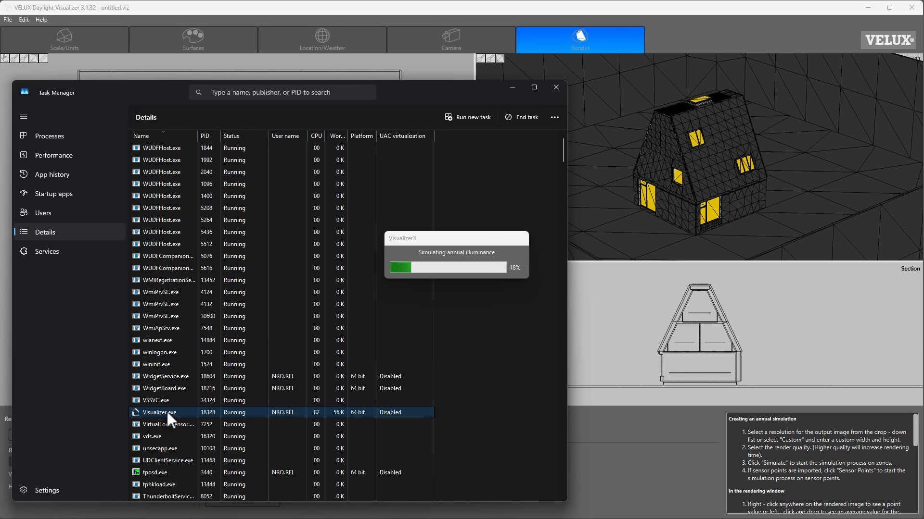
{"action": "right_click", "coordinate": [166, 410]}
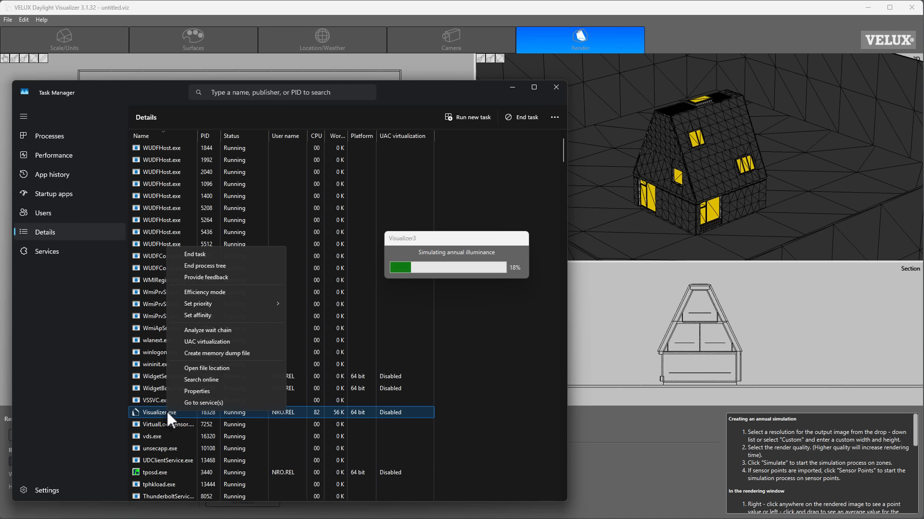
{"action": "left_click", "coordinate": [195, 313]}
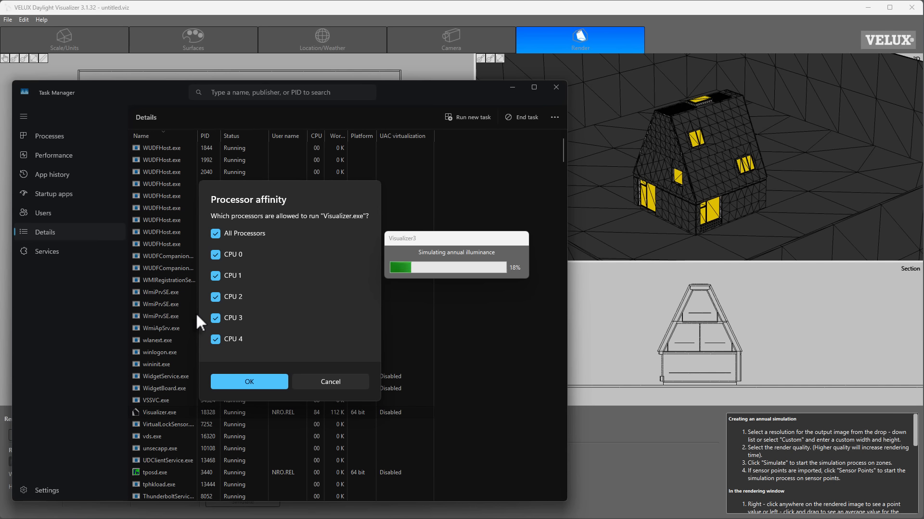
{"action": "scroll", "coordinate": [274, 304], "scroll_direction": "down", "scroll_amount": 5}
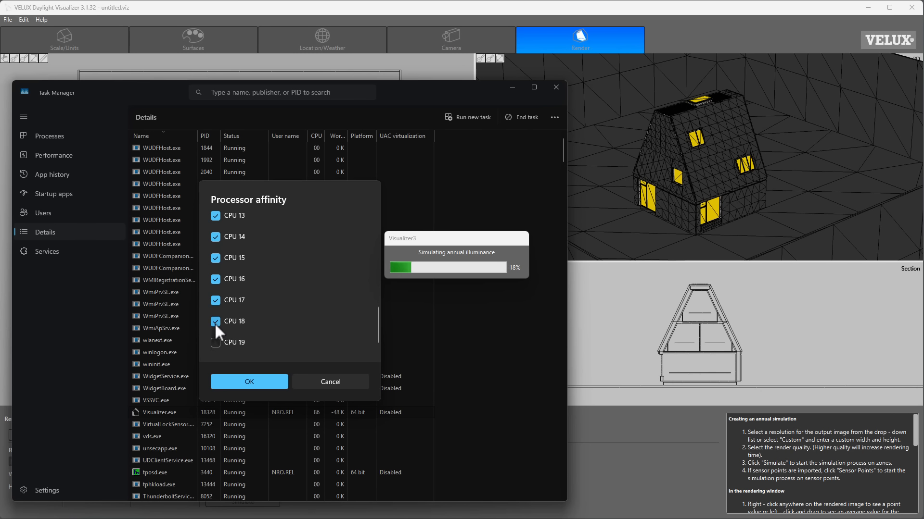
{"action": "left_click", "coordinate": [261, 381]}
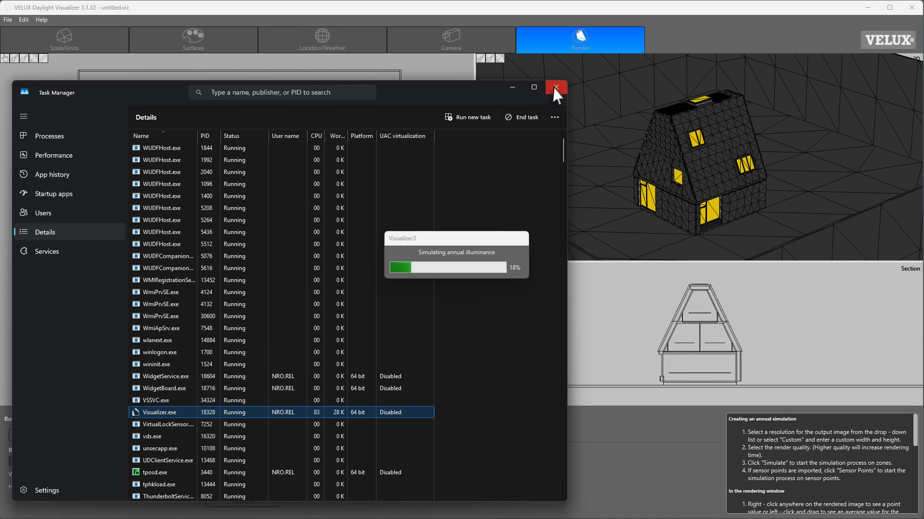
{"action": "left_click", "coordinate": [556, 87]}
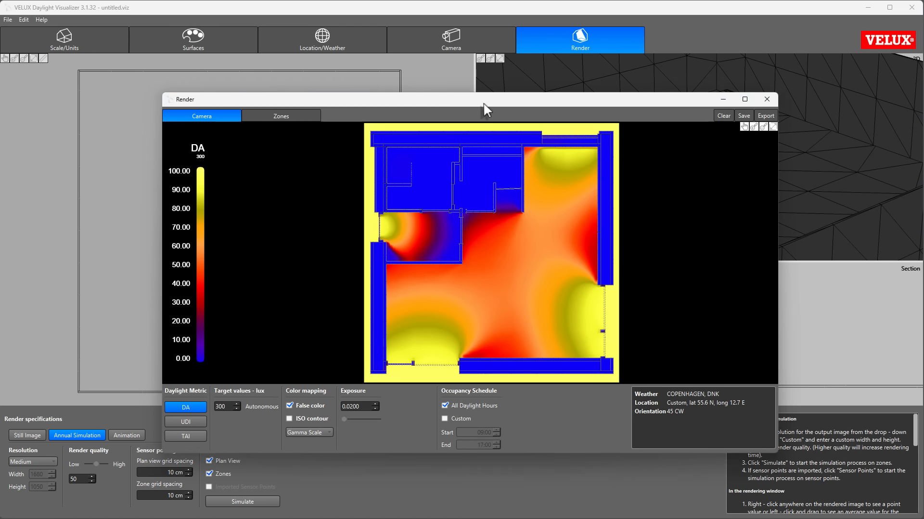
Step: Look at the annual simulation's zone results, and compare the UDI and TAI metrics for the plan view
{"action": "mouse_move", "coordinate": [483, 102]}
{"action": "left_mouse_down"}
{"action": "mouse_move", "coordinate": [512, 173]}
{"action": "mouse_move", "coordinate": [474, 103]}
{"action": "mouse_move", "coordinate": [478, 111]}
{"action": "left_mouse_up"}
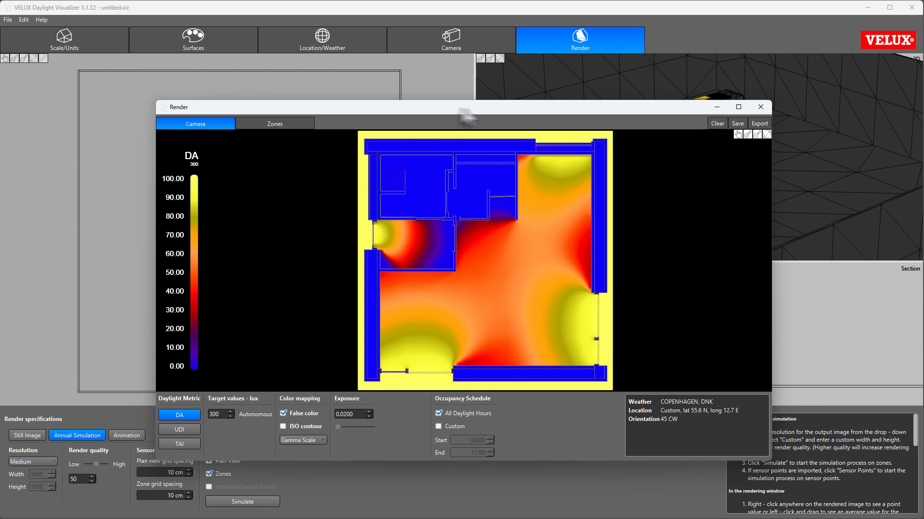
{"action": "left_click", "coordinate": [272, 122]}
{"action": "left_click", "coordinate": [206, 120]}
{"action": "left_click", "coordinate": [190, 429]}
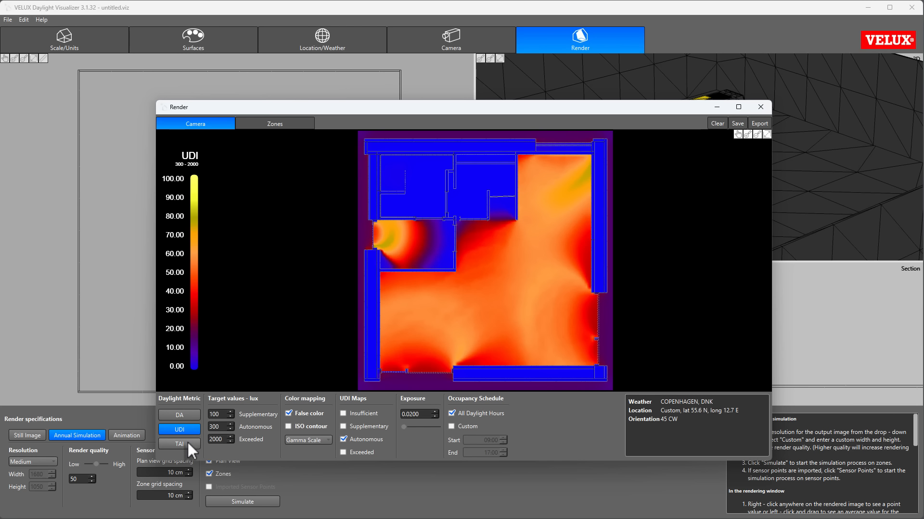
{"action": "left_click", "coordinate": [188, 443]}
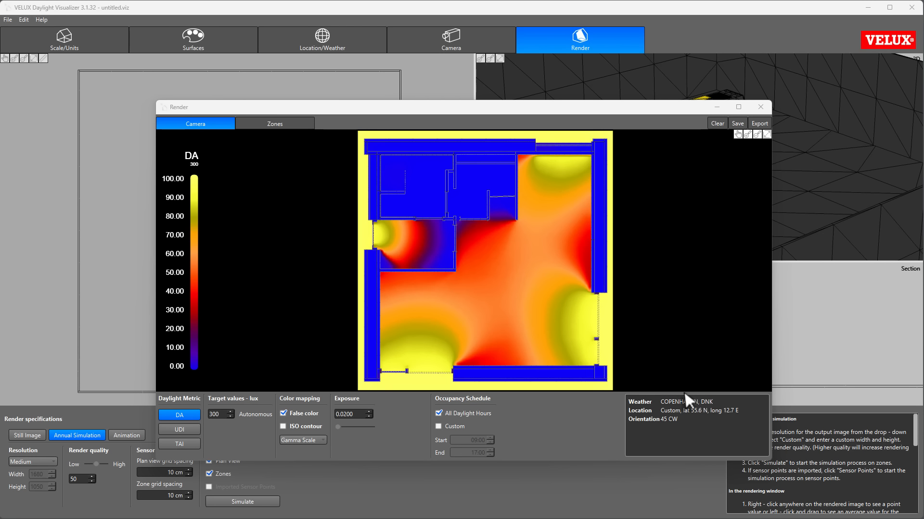
Step: Set the autonomous target value for the DA metric to 500 lux
{"action": "left_click", "coordinate": [224, 414]}
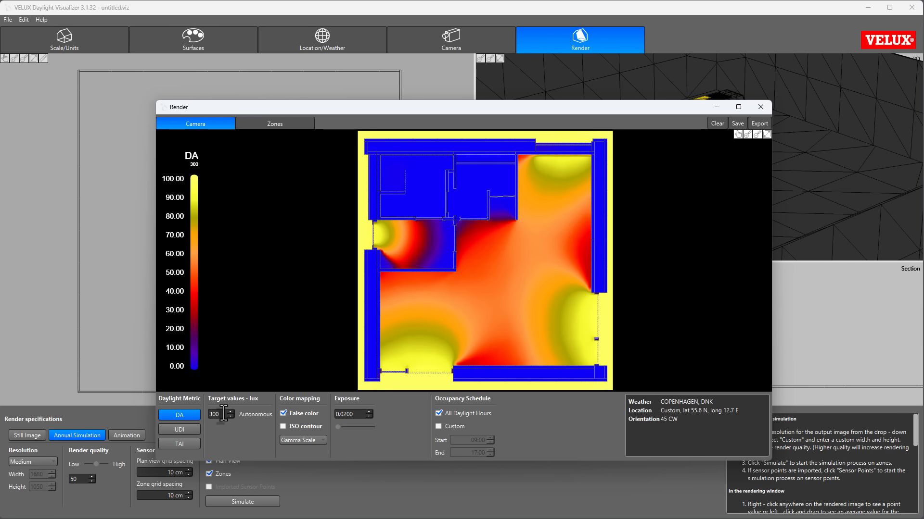
{"action": "key", "text": "BackSpace"}
{"action": "key", "text": "BackSpace"}
{"action": "key", "text": "BackSpace"}
{"action": "type", "text": "500"}
{"action": "key", "text": "Return"}
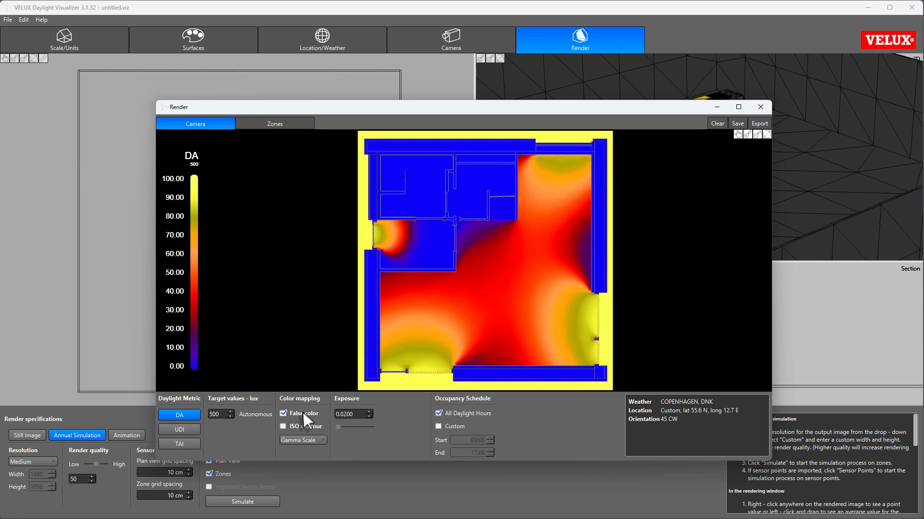
Step: Compare ISO contour with false color on the DA map, and try the Visualizer and Two Colors scales
{"action": "left_click", "coordinate": [283, 427]}
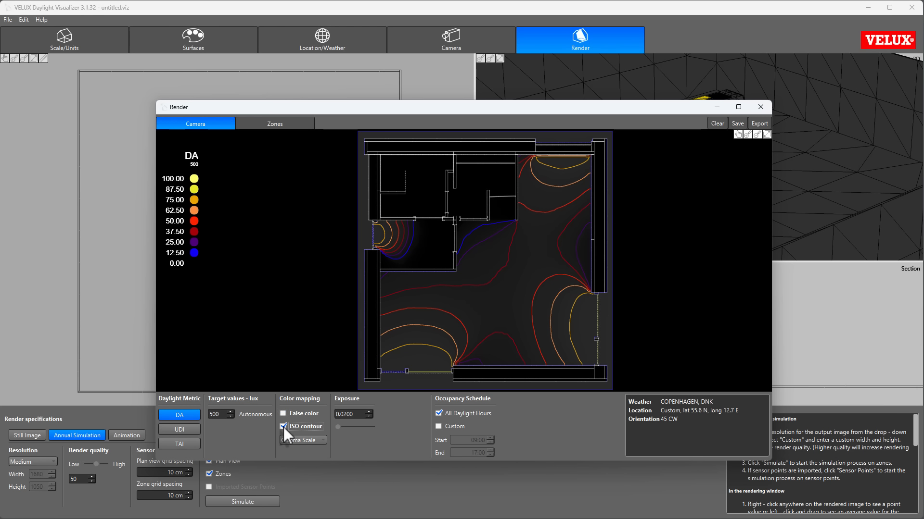
{"action": "left_click", "coordinate": [283, 414]}
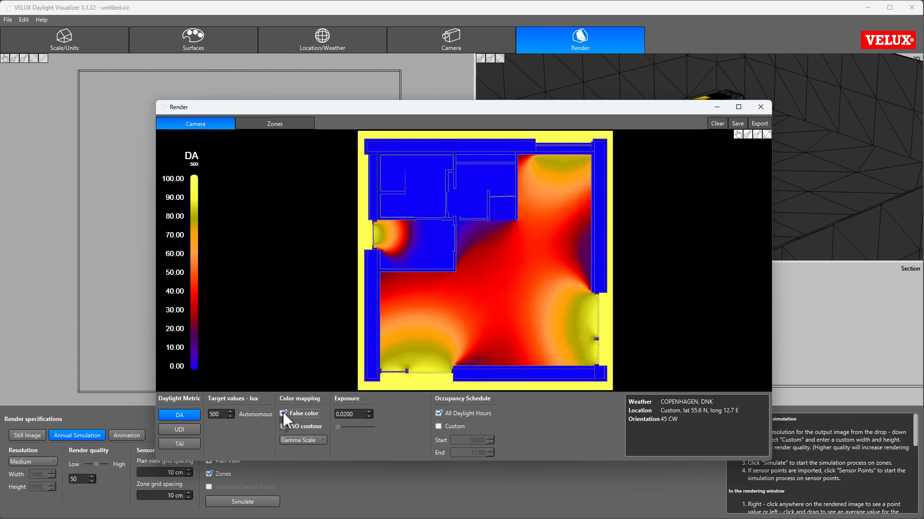
{"action": "left_click", "coordinate": [310, 440]}
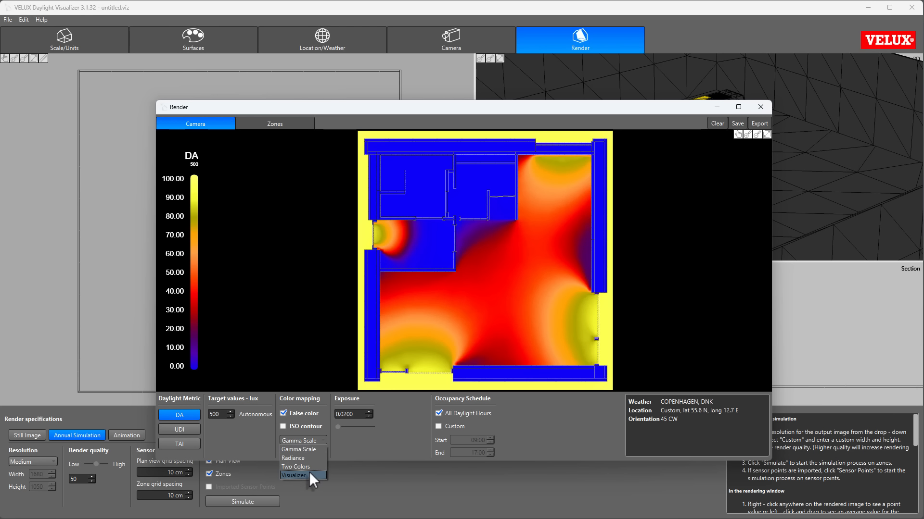
{"action": "left_click", "coordinate": [310, 474]}
{"action": "left_click", "coordinate": [312, 439]}
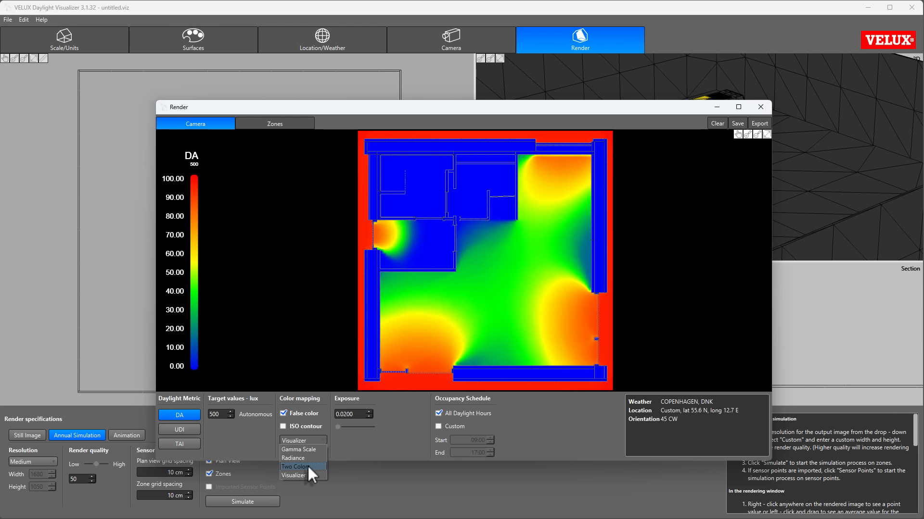
{"action": "left_click", "coordinate": [307, 467]}
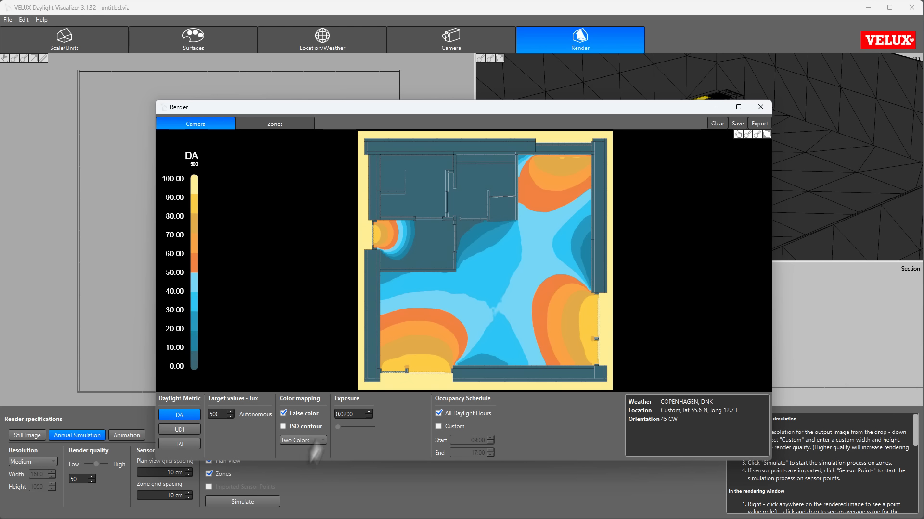
Step: Display the Two Colors map as ISO contours with an exposure of 0.4429, and return to false color
{"action": "left_click", "coordinate": [283, 426]}
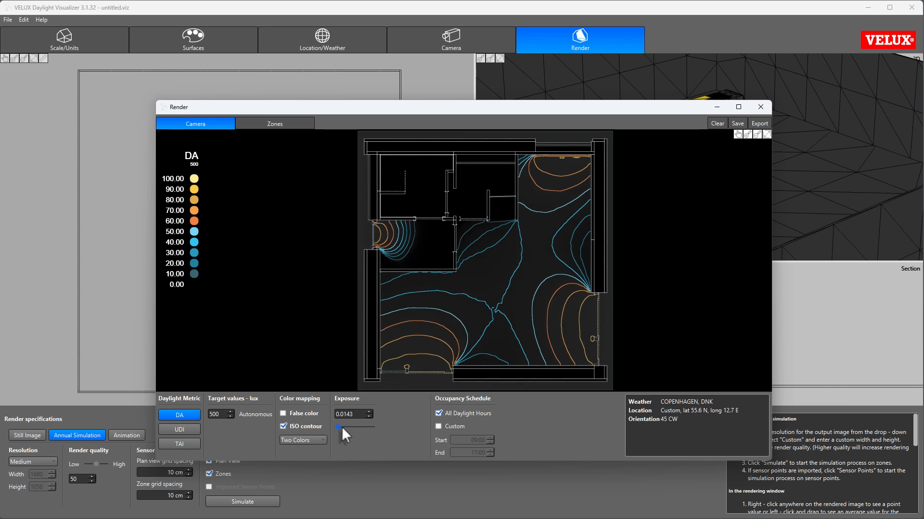
{"action": "left_click_drag", "start_coordinate": [339, 427], "coordinate": [353, 430]}
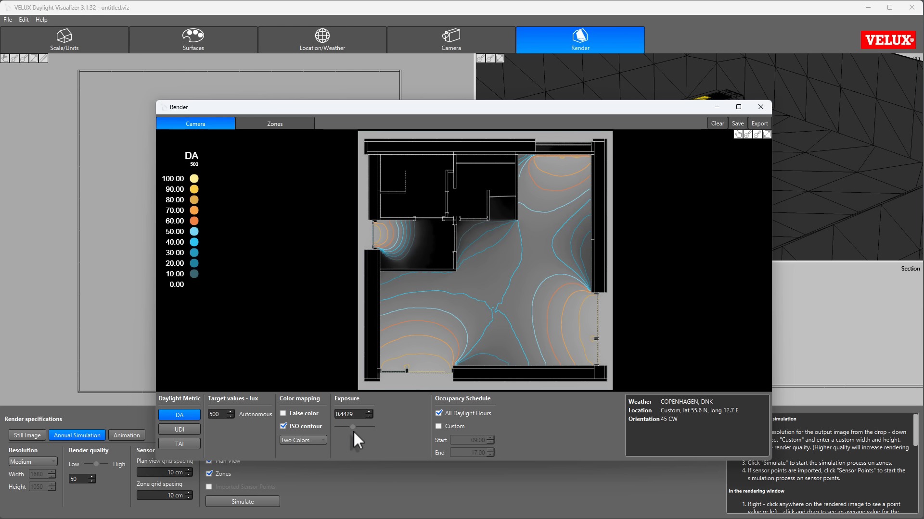
{"action": "left_click", "coordinate": [284, 413]}
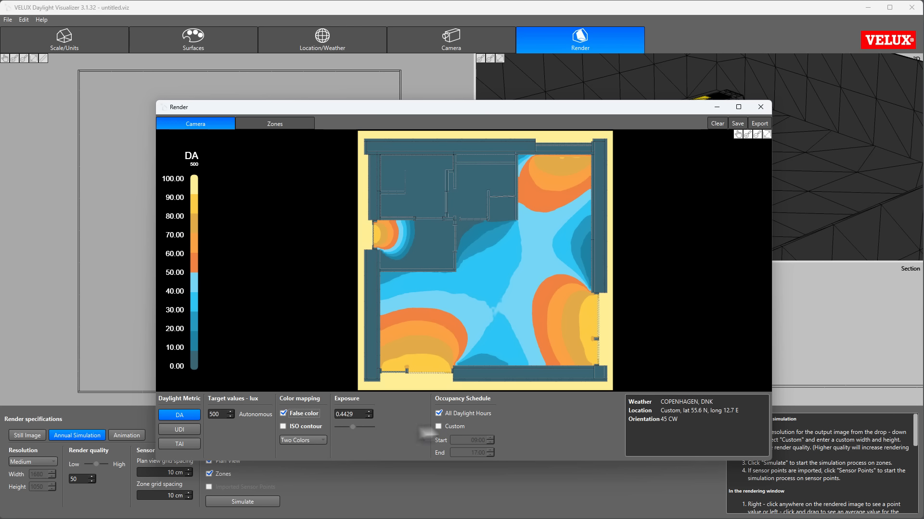
Step: Switch the color mapping to Gamma Scale, and try the Custom occupancy schedule before restoring All Daylight Hours
{"action": "left_click", "coordinate": [319, 438]}
{"action": "left_click", "coordinate": [309, 448]}
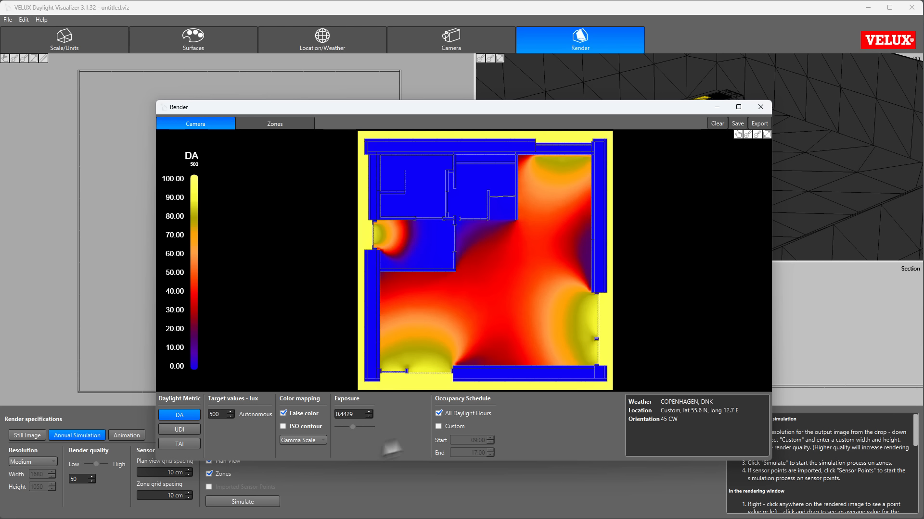
{"action": "left_click", "coordinate": [437, 426]}
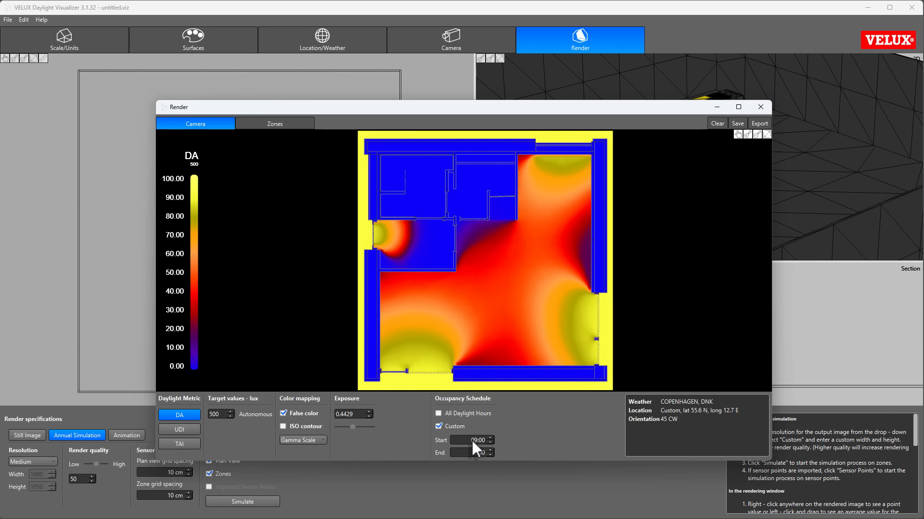
{"action": "left_click", "coordinate": [438, 414]}
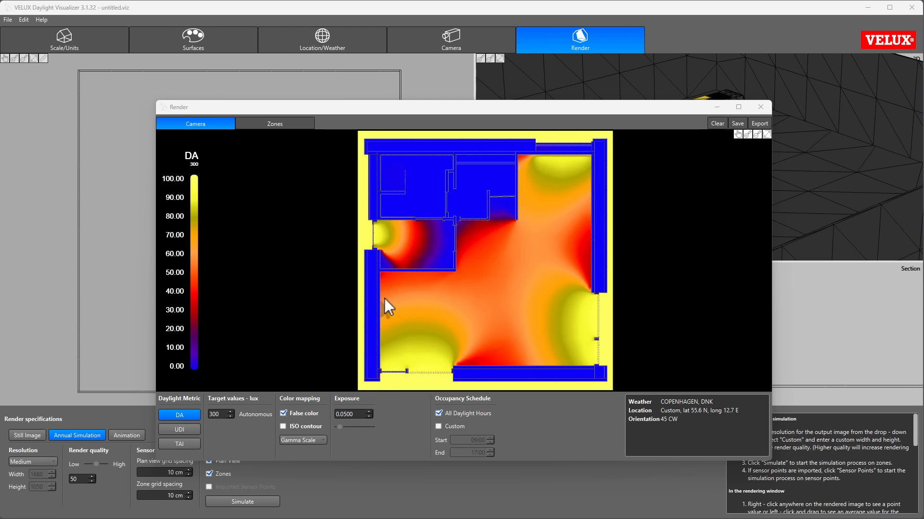
Step: Read the daylight autonomy at two points in the kitchen and living room, and clear the point values
{"action": "right_click", "coordinate": [442, 314]}
{"action": "right_click", "coordinate": [530, 247]}
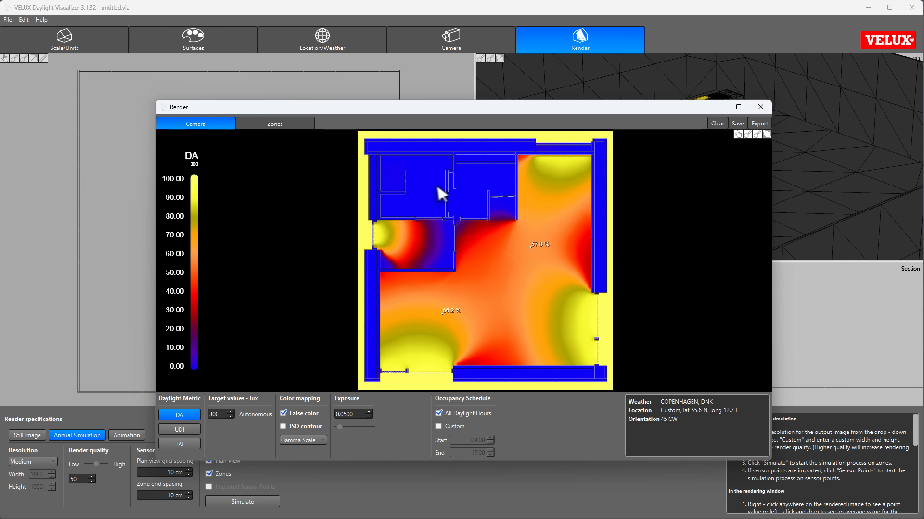
{"action": "left_click", "coordinate": [718, 123]}
Step: Measure the average daylight autonomy over a rectangle in the living room, and over a polygon outlining the whole room
{"action": "mouse_move", "coordinate": [466, 233]}
{"action": "left_mouse_down"}
{"action": "mouse_move", "coordinate": [596, 371]}
{"action": "mouse_move", "coordinate": [585, 359]}
{"action": "left_mouse_up"}
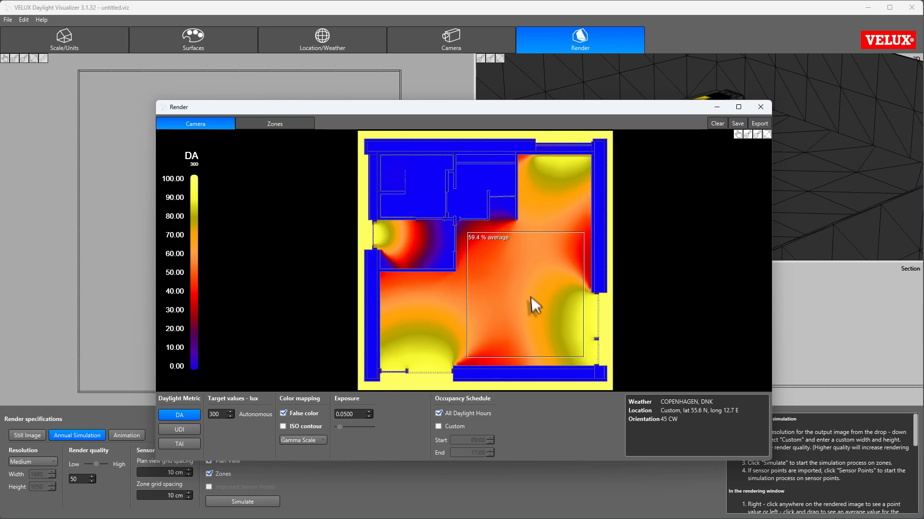
{"action": "mouse_move", "coordinate": [528, 293]}
{"action": "left_click", "coordinate": [715, 123]}
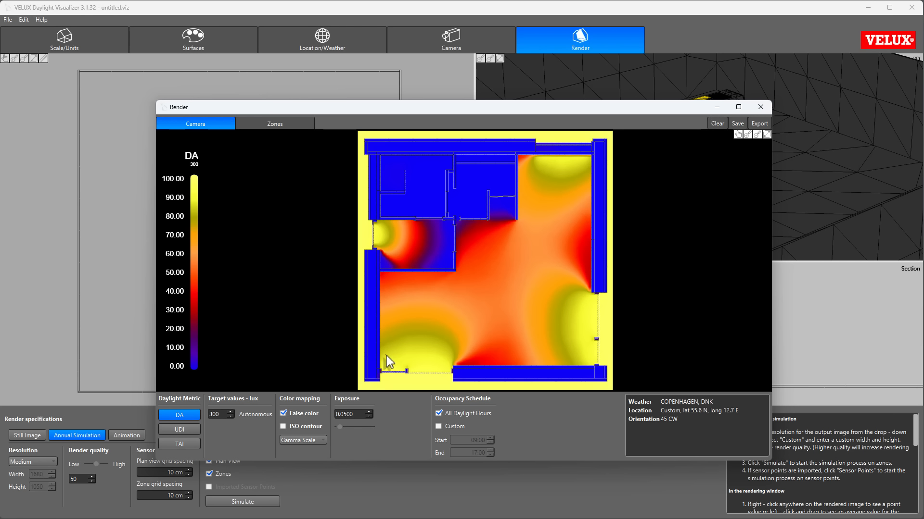
{"action": "mouse_move", "coordinate": [386, 355]}
{"action": "left_mouse_down"}
{"action": "mouse_move", "coordinate": [583, 354]}
{"action": "mouse_move", "coordinate": [581, 165]}
{"action": "mouse_move", "coordinate": [530, 165]}
{"action": "mouse_move", "coordinate": [530, 227]}
{"action": "mouse_move", "coordinate": [466, 227]}
{"action": "mouse_move", "coordinate": [464, 278]}
{"action": "mouse_move", "coordinate": [384, 279]}
{"action": "left_mouse_up"}
{"action": "right_click", "coordinate": [526, 286]}
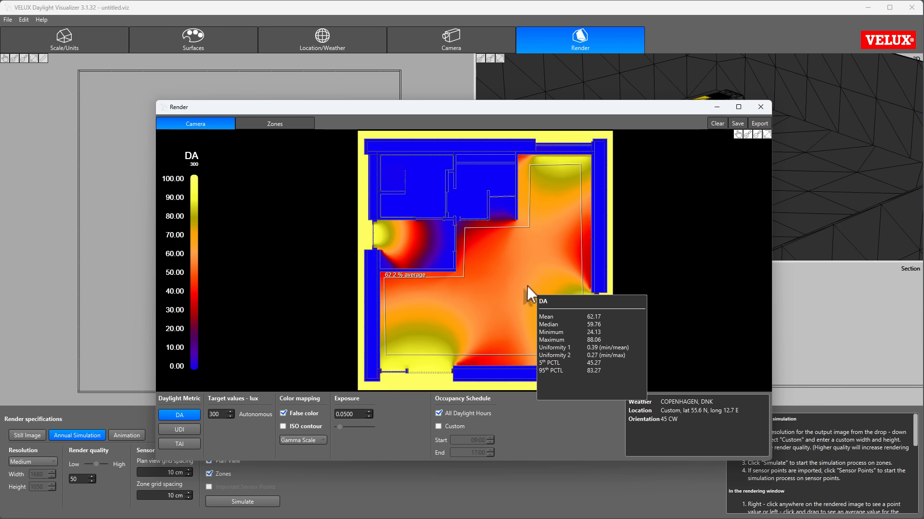
Step: Save the plan view result as a PNG image named "Plan view"
{"action": "left_click", "coordinate": [738, 124]}
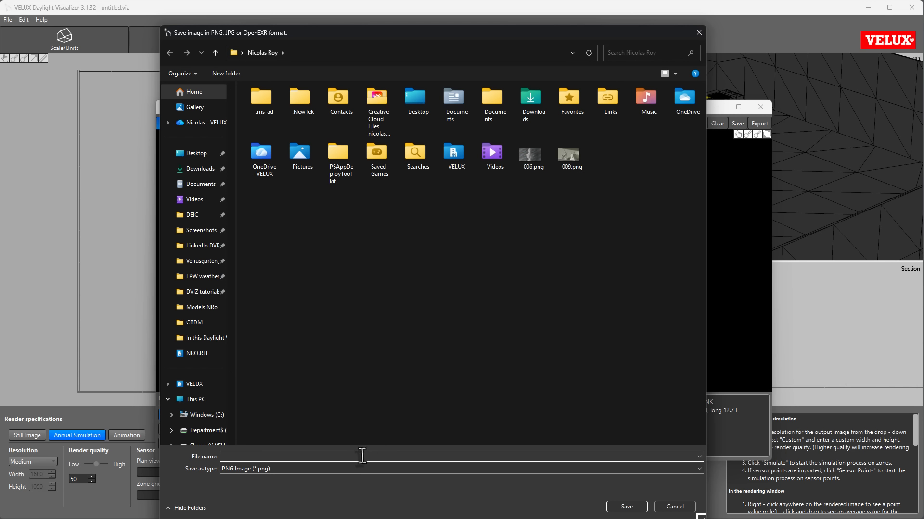
{"action": "type", "text": "Plan view"}
{"action": "key", "text": "Return"}
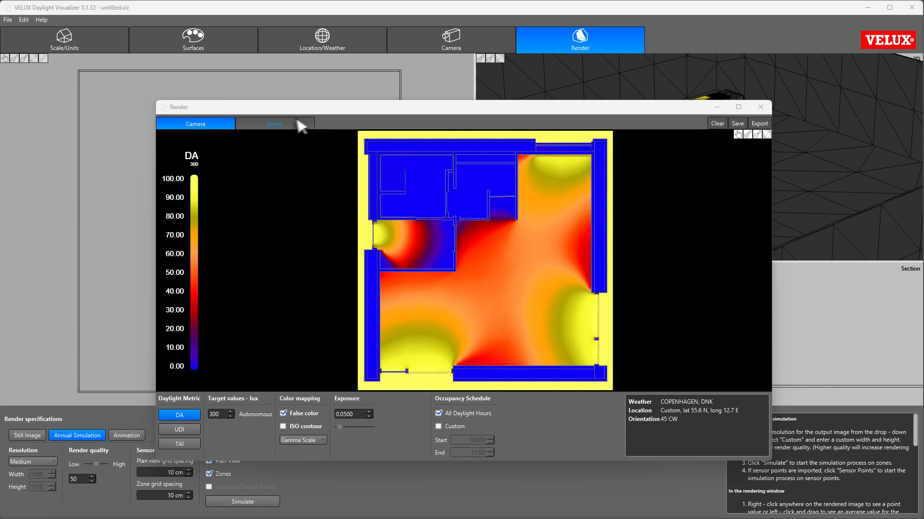
Step: Review the daylight autonomy results of all six zones, ending on the kitchen and living room zone's values
{"action": "left_click", "coordinate": [294, 123]}
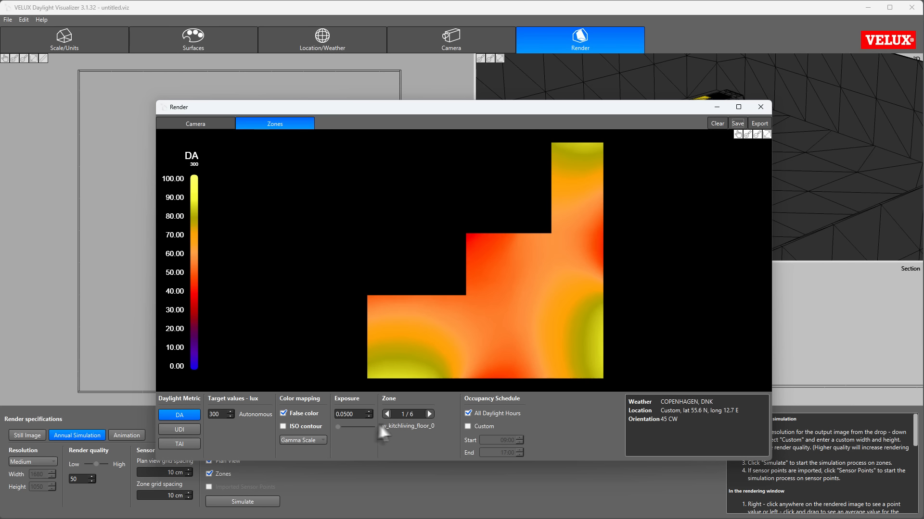
{"action": "left_click", "coordinate": [430, 414]}
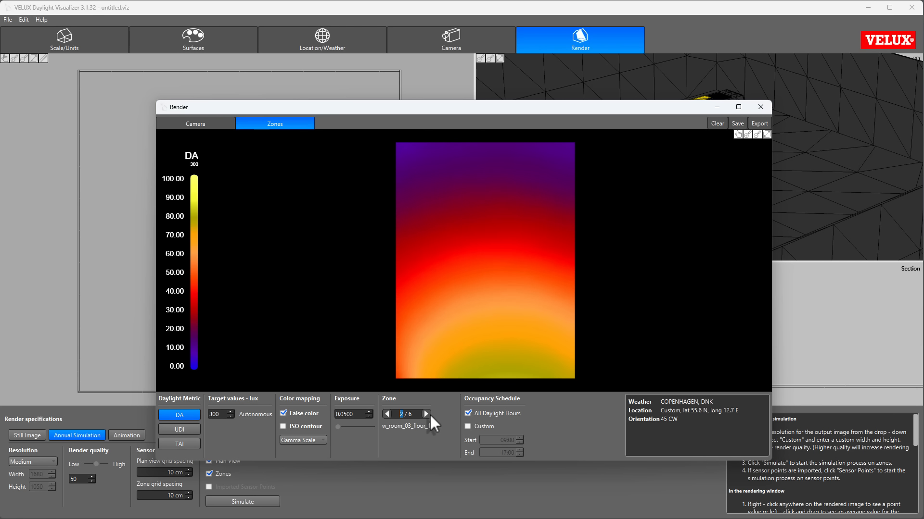
{"action": "left_click", "coordinate": [427, 414]}
{"action": "left_click", "coordinate": [426, 414]}
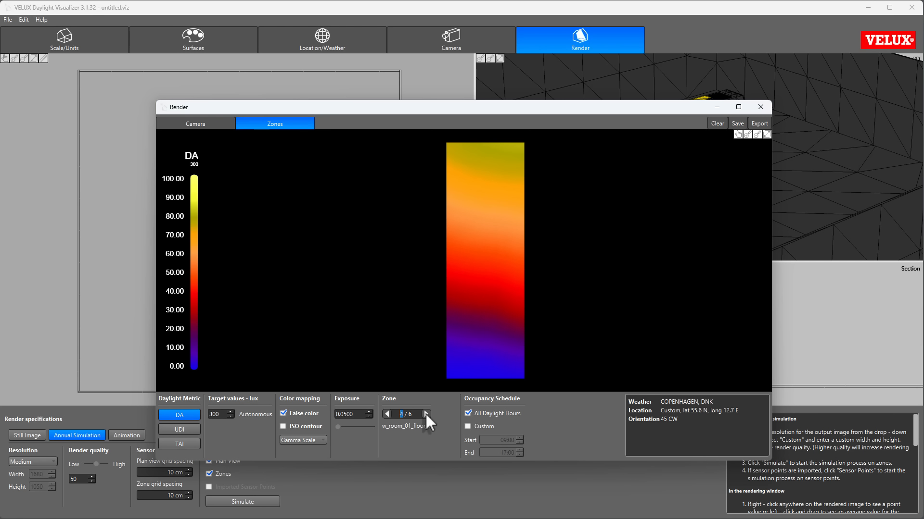
{"action": "left_click", "coordinate": [426, 414]}
{"action": "left_click", "coordinate": [426, 414]}
{"action": "left_click", "coordinate": [426, 414]}
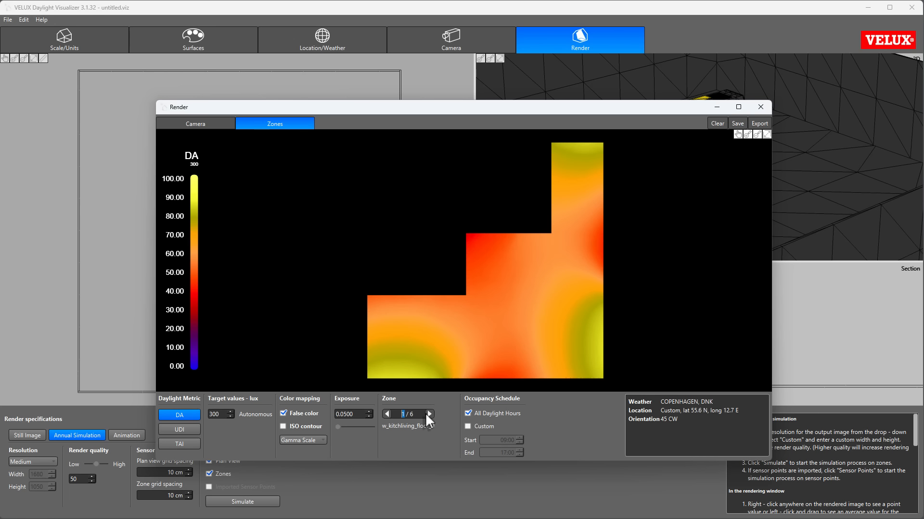
{"action": "mouse_move", "coordinate": [515, 278]}
Step: Save the zone report as an HTML file named "report" inside a new folder also named "report"
{"action": "left_click", "coordinate": [737, 123]}
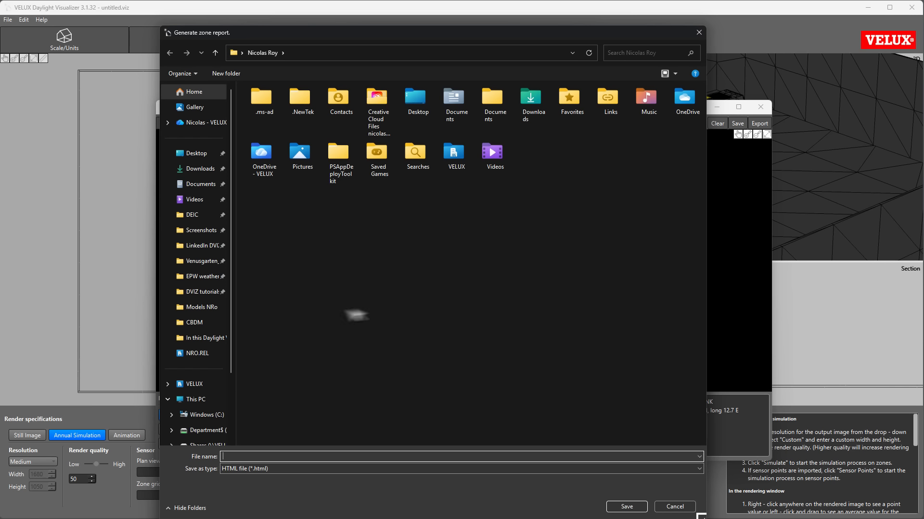
{"action": "left_click", "coordinate": [235, 72]}
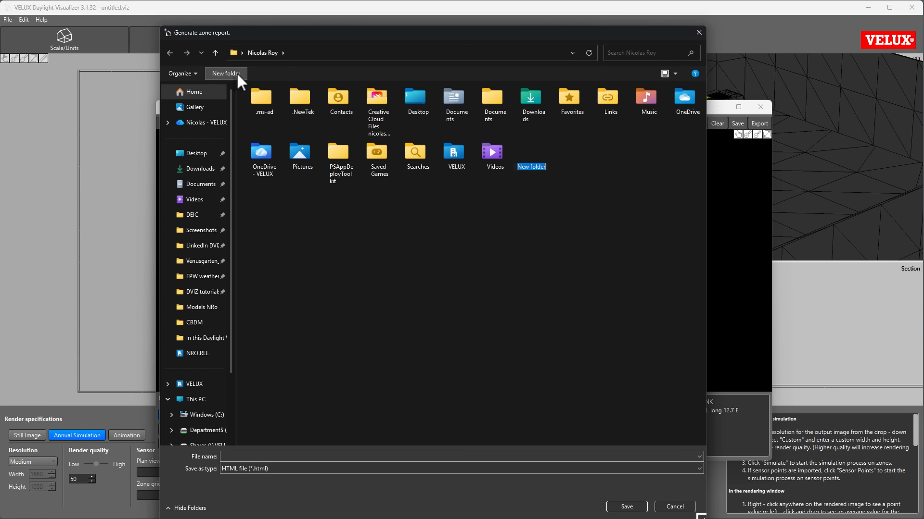
{"action": "type", "text": "report"}
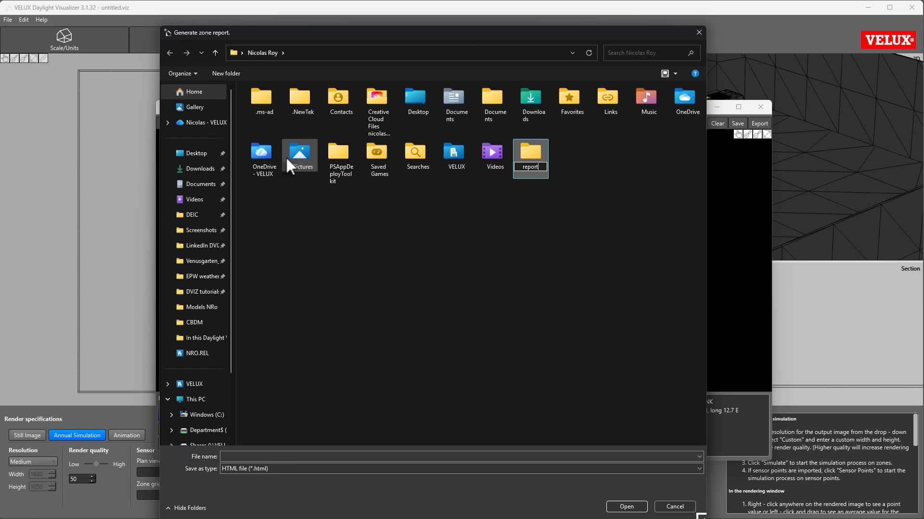
{"action": "key", "text": "Return"}
{"action": "key", "text": "Return"}
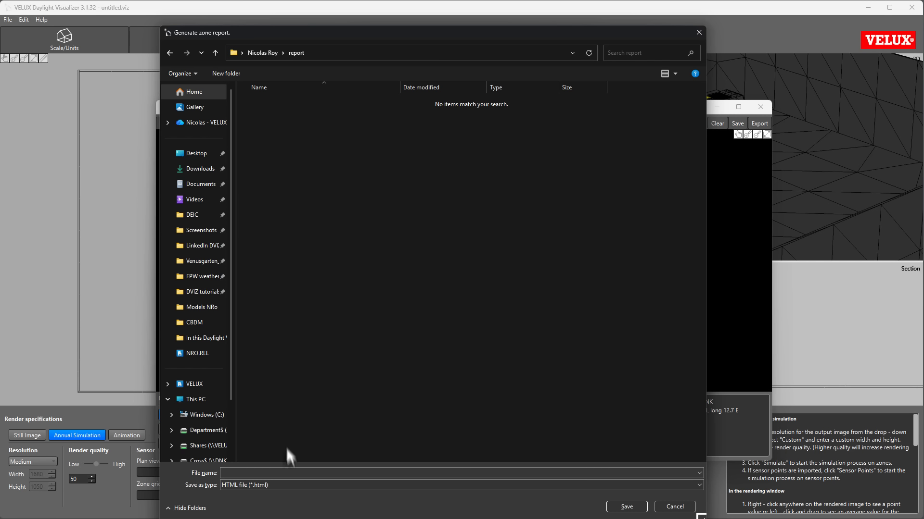
{"action": "left_click", "coordinate": [289, 474]}
{"action": "type", "text": "report"}
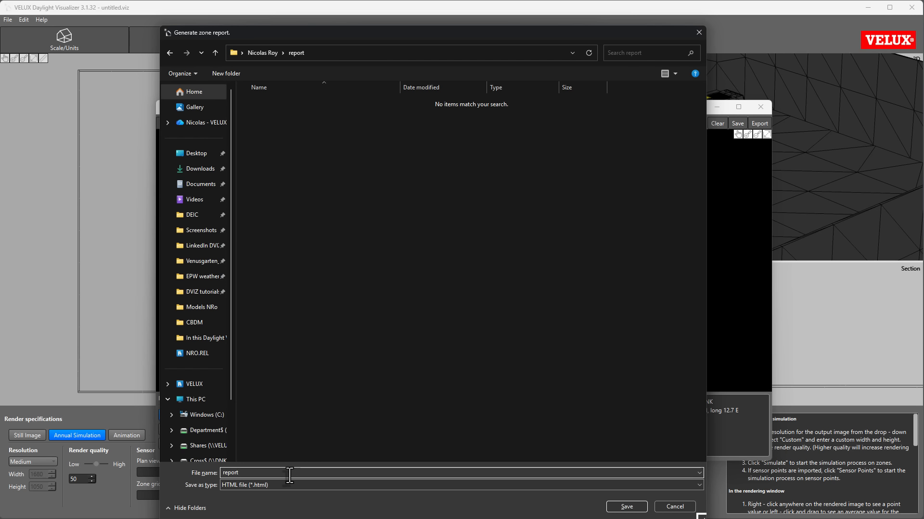
{"action": "key", "text": "Return"}
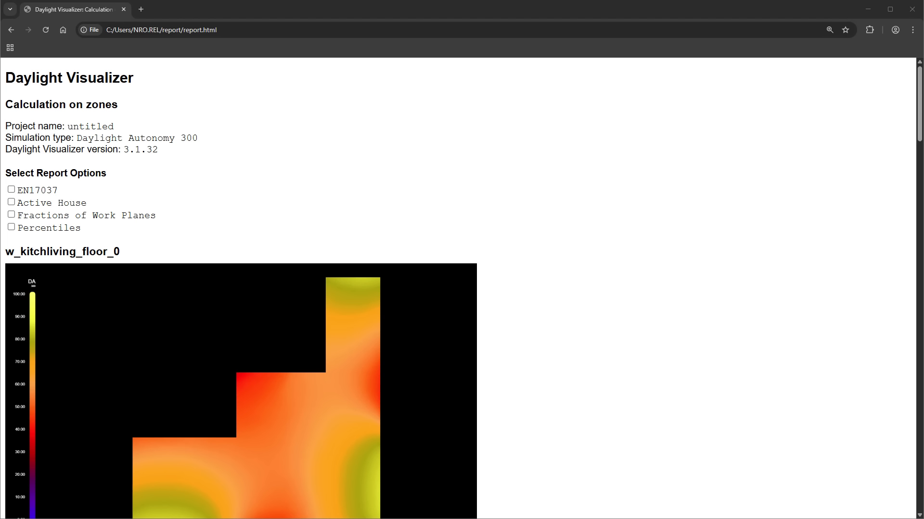
Step: In the report opened in the browser, include the EN17037 evaluation and review it for the kitchen and living room zone
{"action": "left_click", "coordinate": [12, 190]}
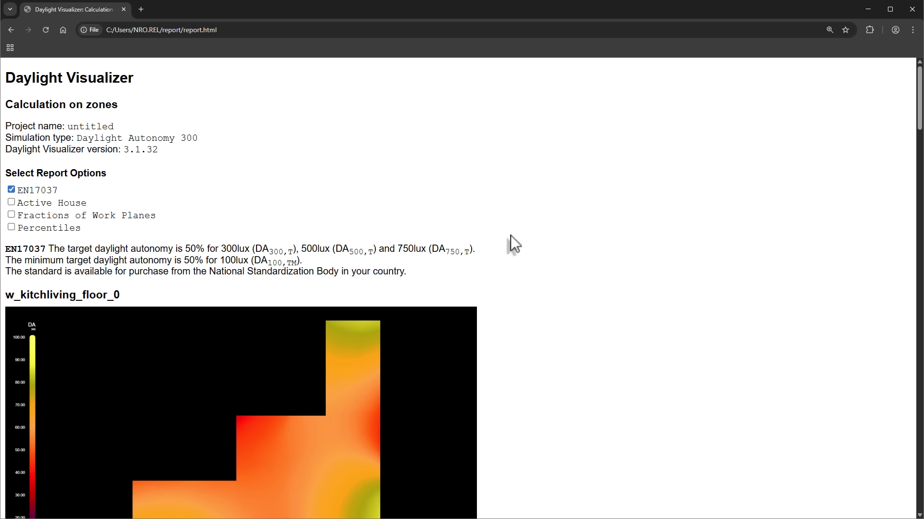
{"action": "scroll", "coordinate": [510, 236], "scroll_direction": "down", "scroll_amount": 6}
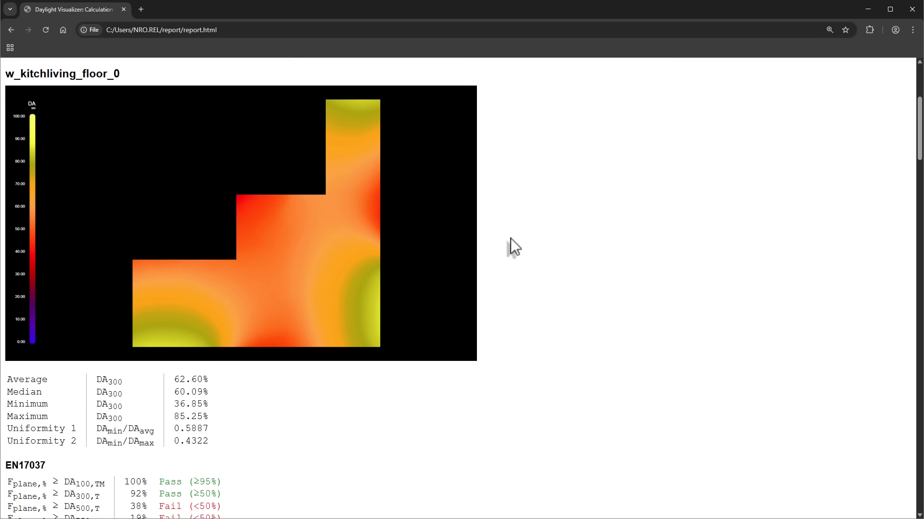
{"action": "scroll", "coordinate": [511, 239], "scroll_direction": "up", "scroll_amount": 1}
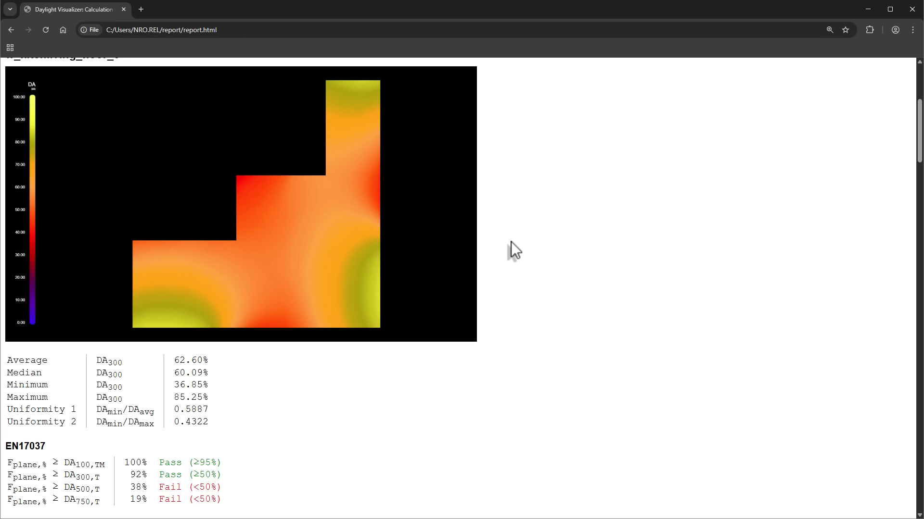
{"action": "scroll", "coordinate": [511, 242], "scroll_direction": "up", "scroll_amount": 5}
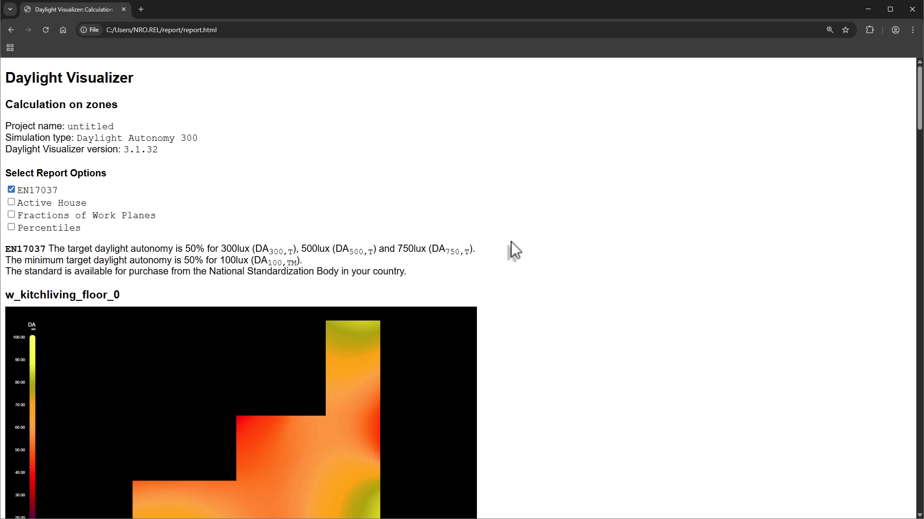
Step: Set the report options to show EN17037, Fractions of Work Planes and Percentiles, leaving Active House out
{"action": "left_click", "coordinate": [11, 189]}
{"action": "left_click", "coordinate": [11, 227]}
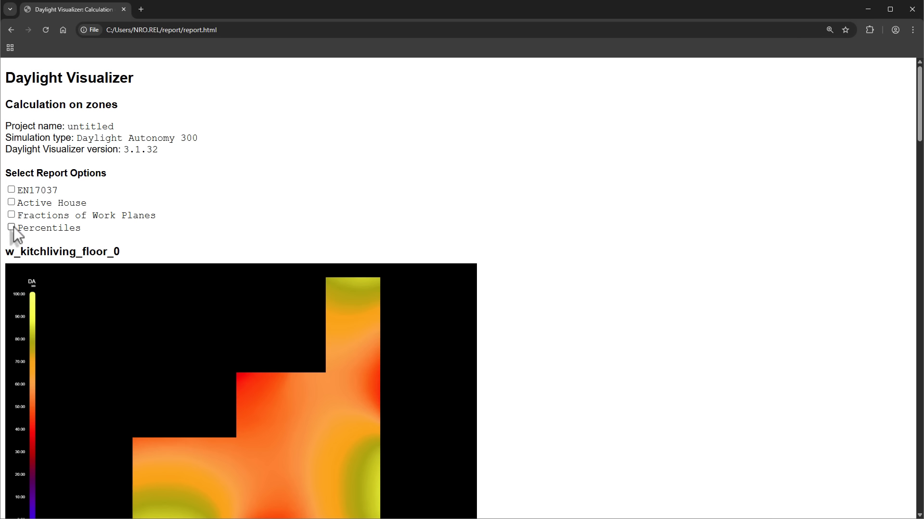
{"action": "left_click", "coordinate": [11, 189]}
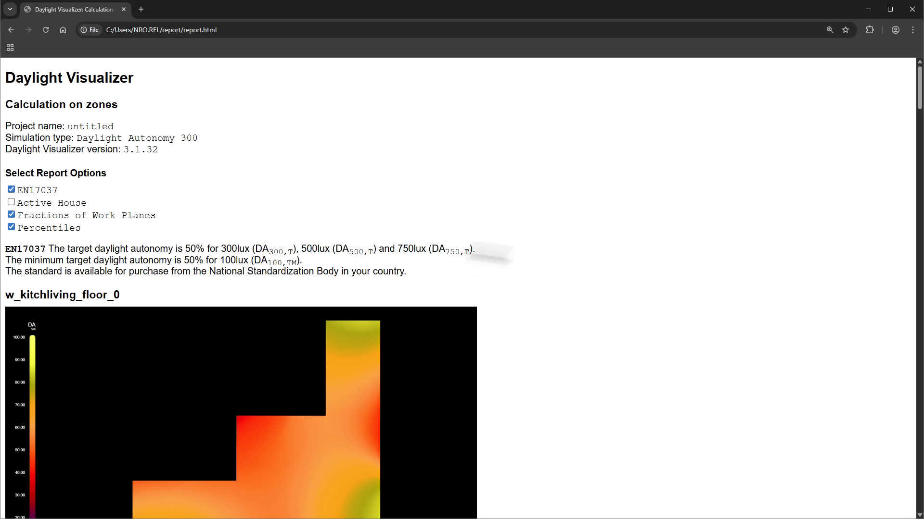
Step: Look through the zone results to the report's end, activate the Notes field, and start printing the report
{"action": "scroll", "coordinate": [626, 262], "scroll_direction": "down", "scroll_amount": 3}
{"action": "scroll", "coordinate": [623, 259], "scroll_direction": "down", "scroll_amount": 7}
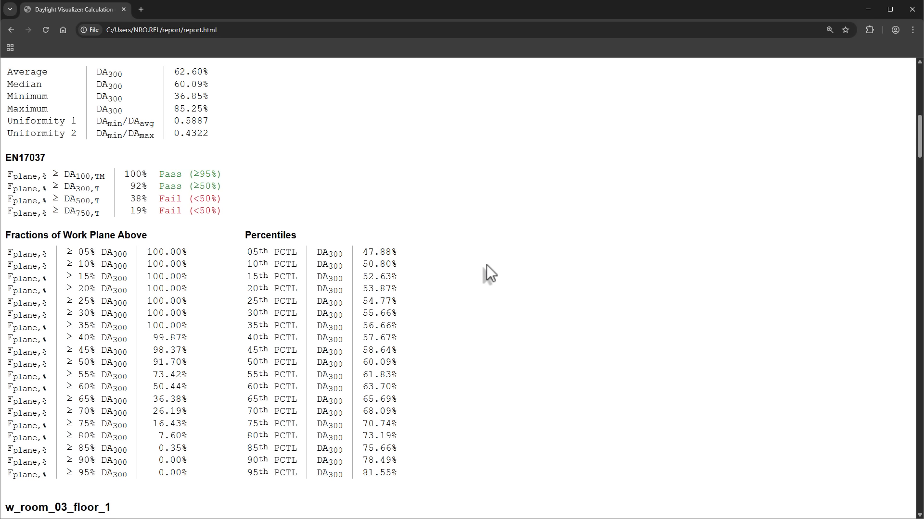
{"action": "scroll", "coordinate": [486, 264], "scroll_direction": "down", "scroll_amount": 20}
{"action": "scroll", "coordinate": [483, 264], "scroll_direction": "down", "scroll_amount": 9}
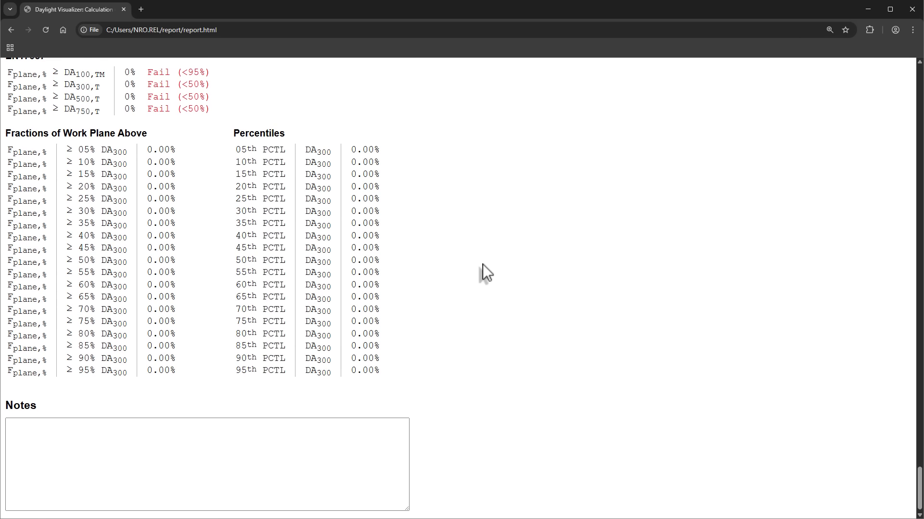
{"action": "left_click", "coordinate": [141, 441]}
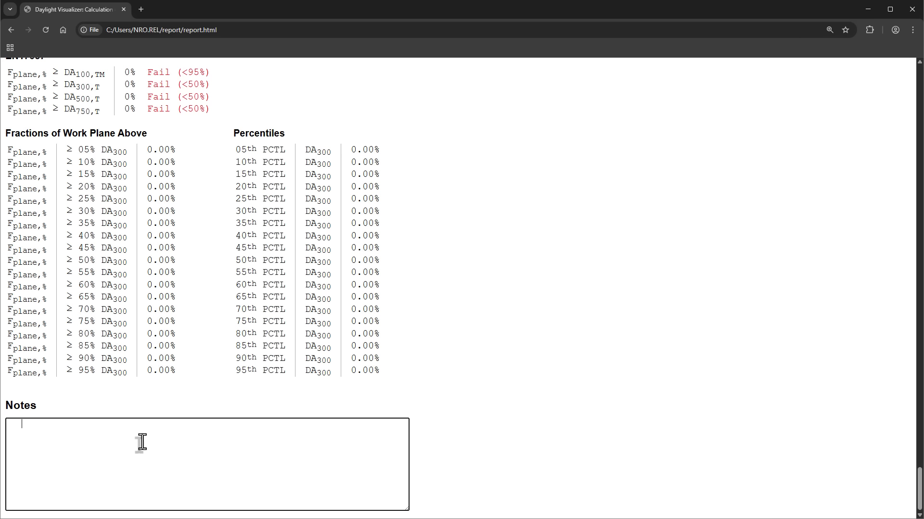
{"action": "key", "text": "ctrl+p"}
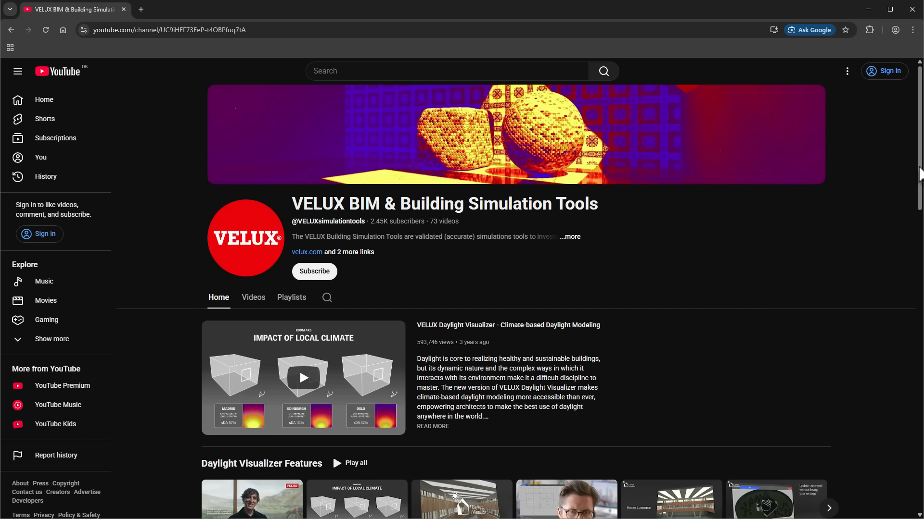
Step: Browse the VELUX BIM & Building Simulation Tools channel on YouTube down to the Daylight Visualizer Tutorials
{"action": "scroll", "coordinate": [918, 173], "scroll_direction": "down", "scroll_amount": 3}
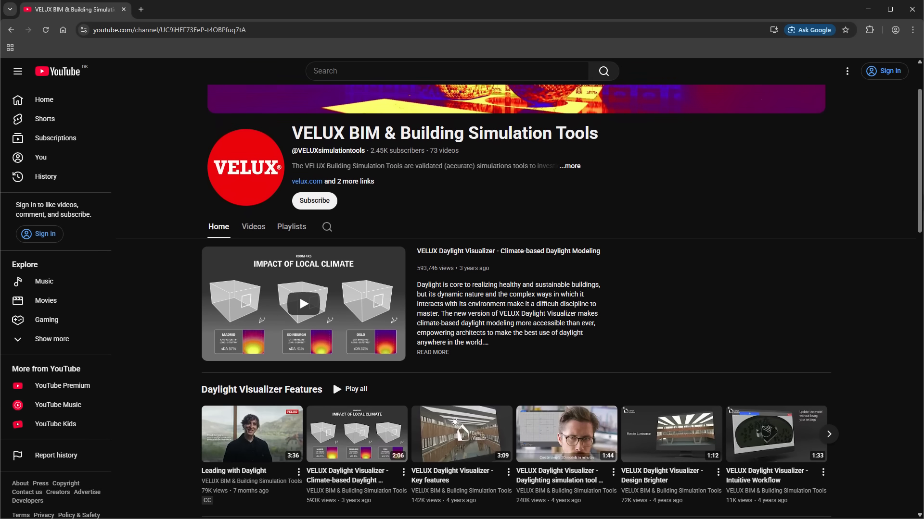
{"action": "scroll", "coordinate": [520, 293], "scroll_direction": "down", "scroll_amount": 4}
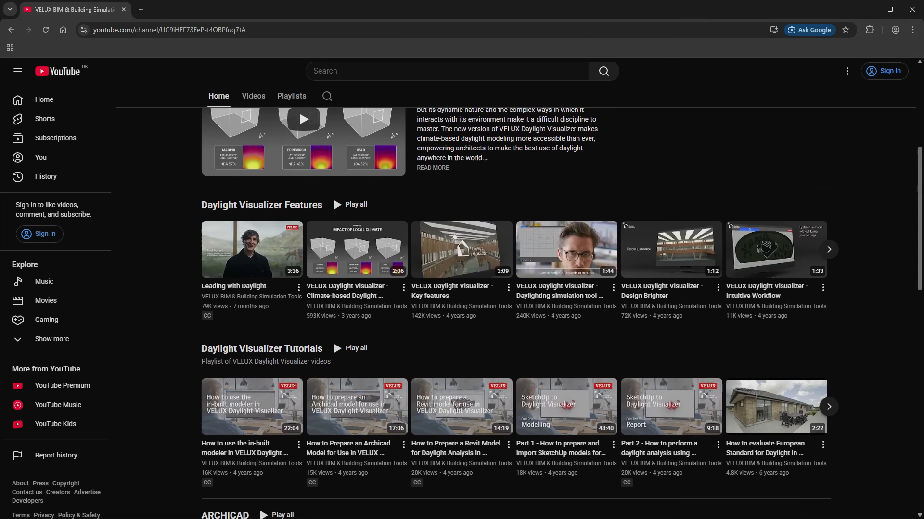